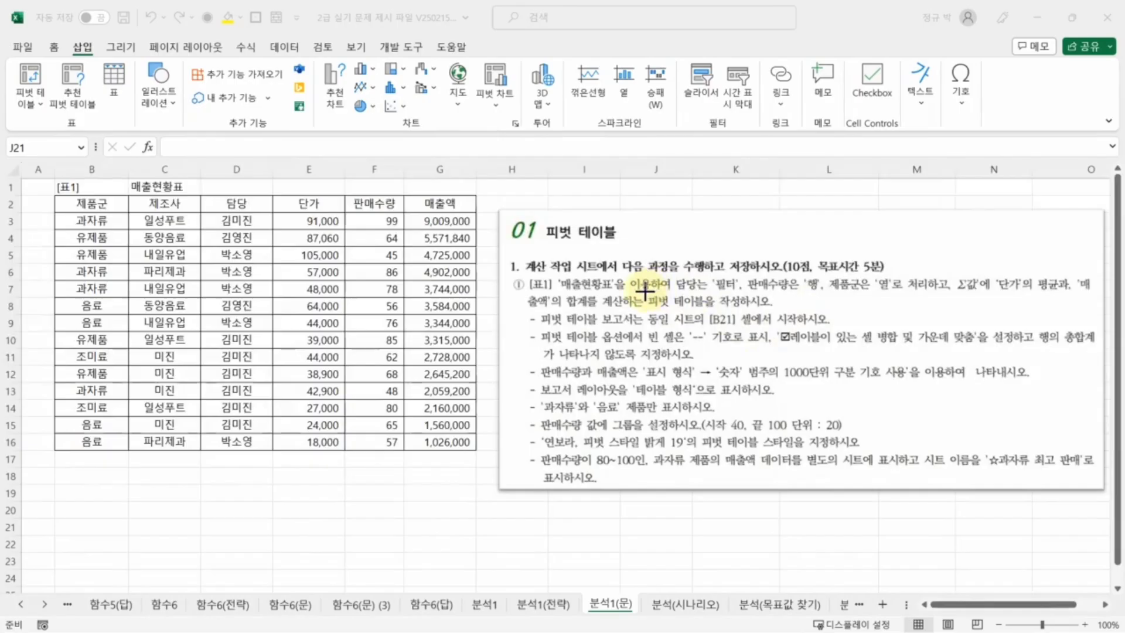
drag(644, 291, 706, 310)
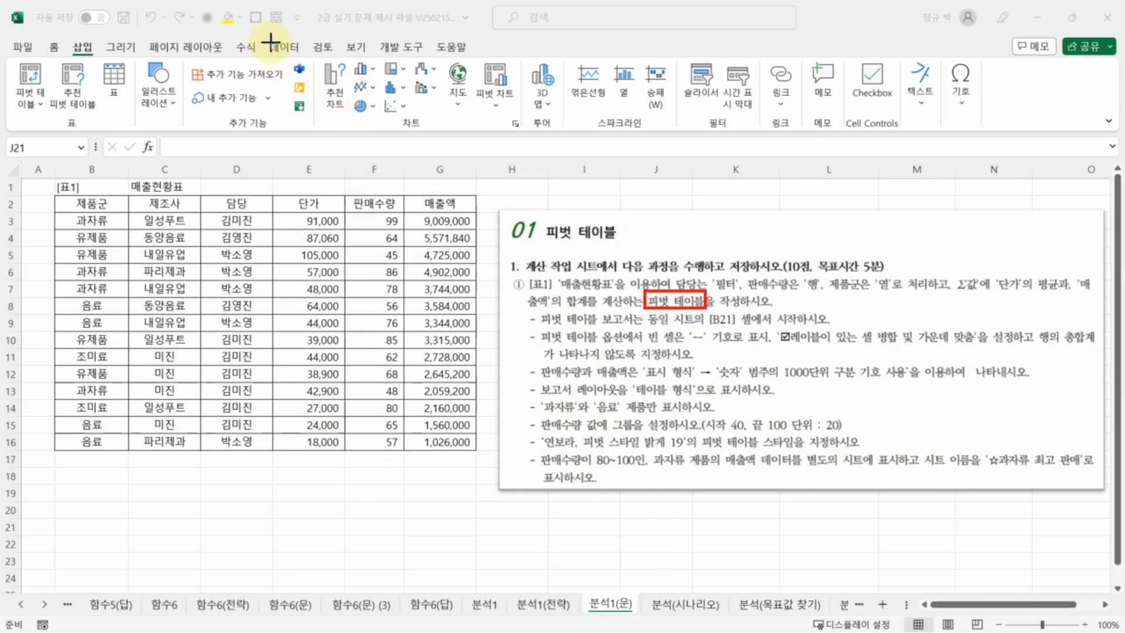
drag(270, 39, 304, 57)
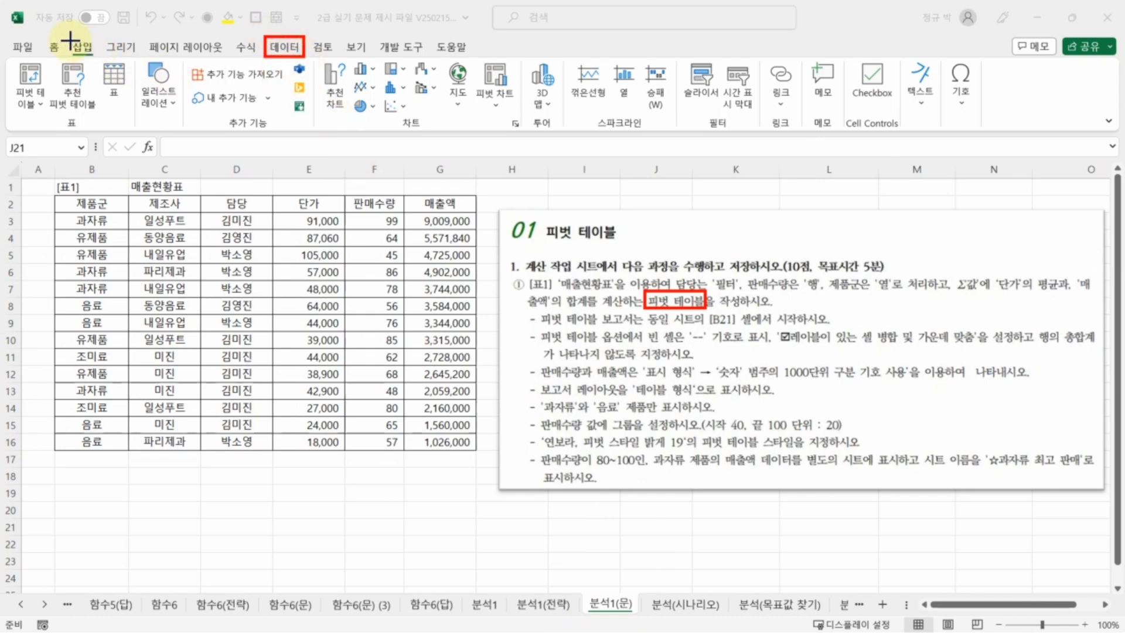
drag(69, 38, 95, 58)
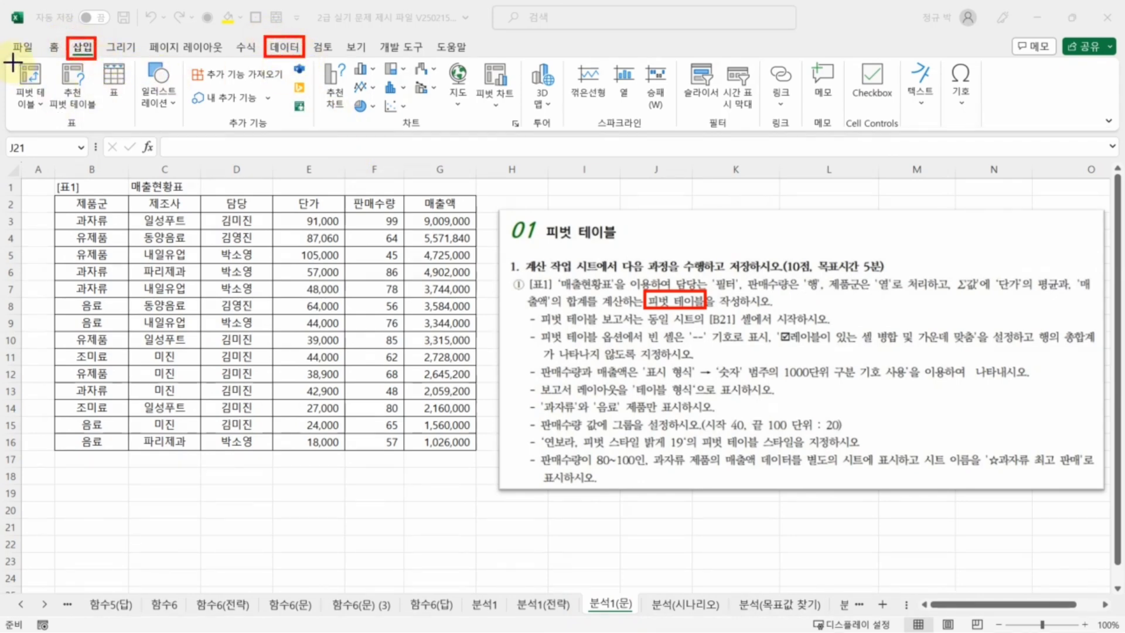
drag(13, 60, 51, 115)
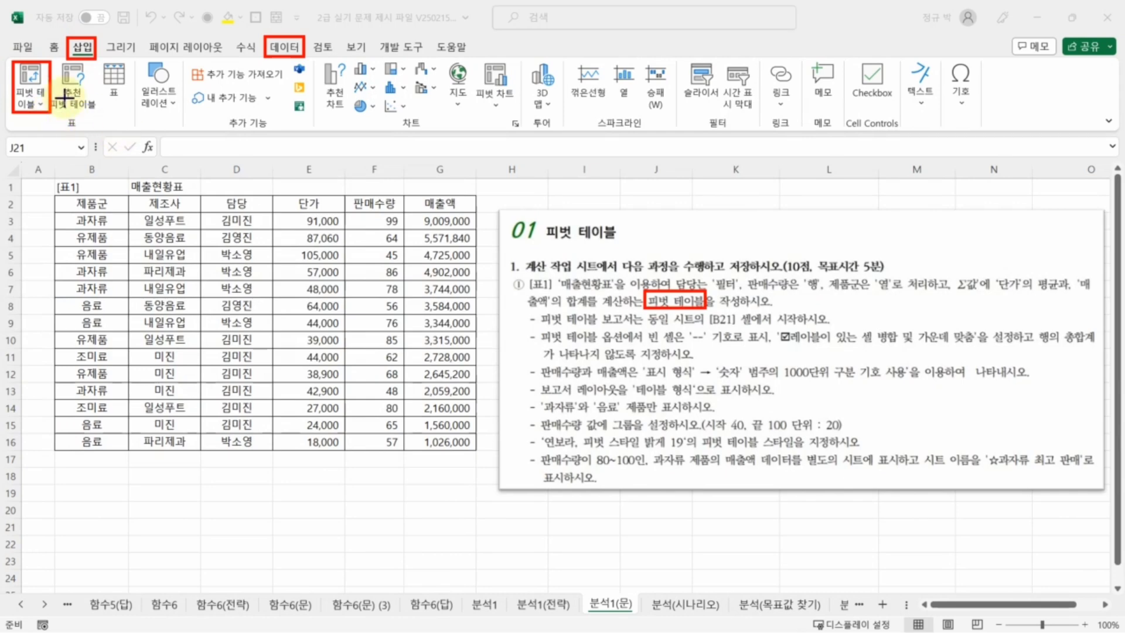
drag(7, 36, 109, 123)
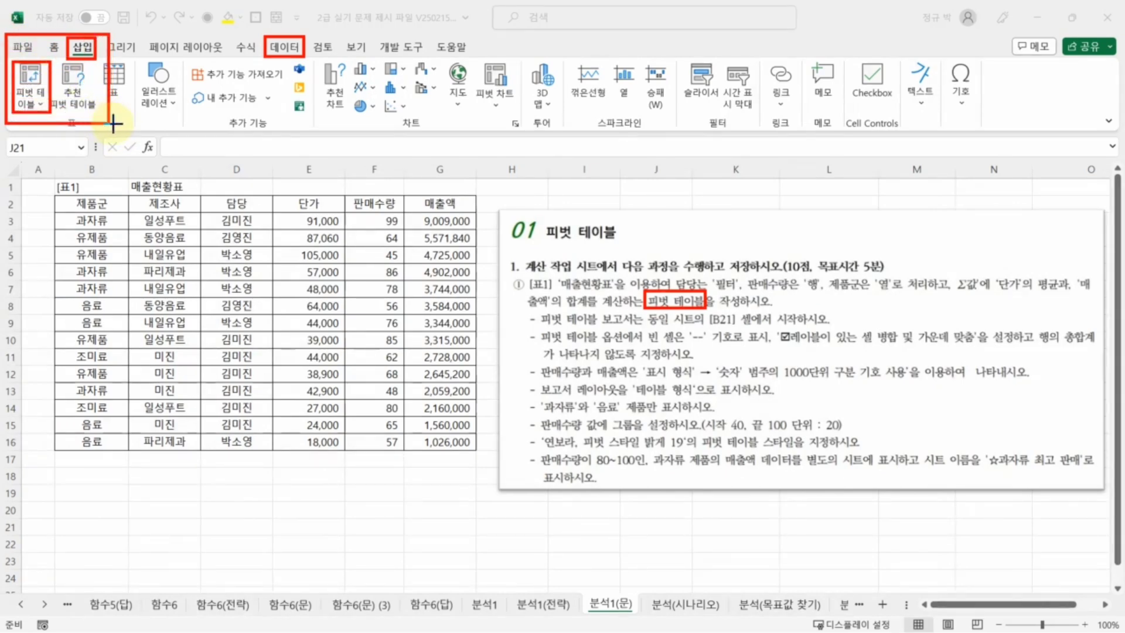
key(Escape)
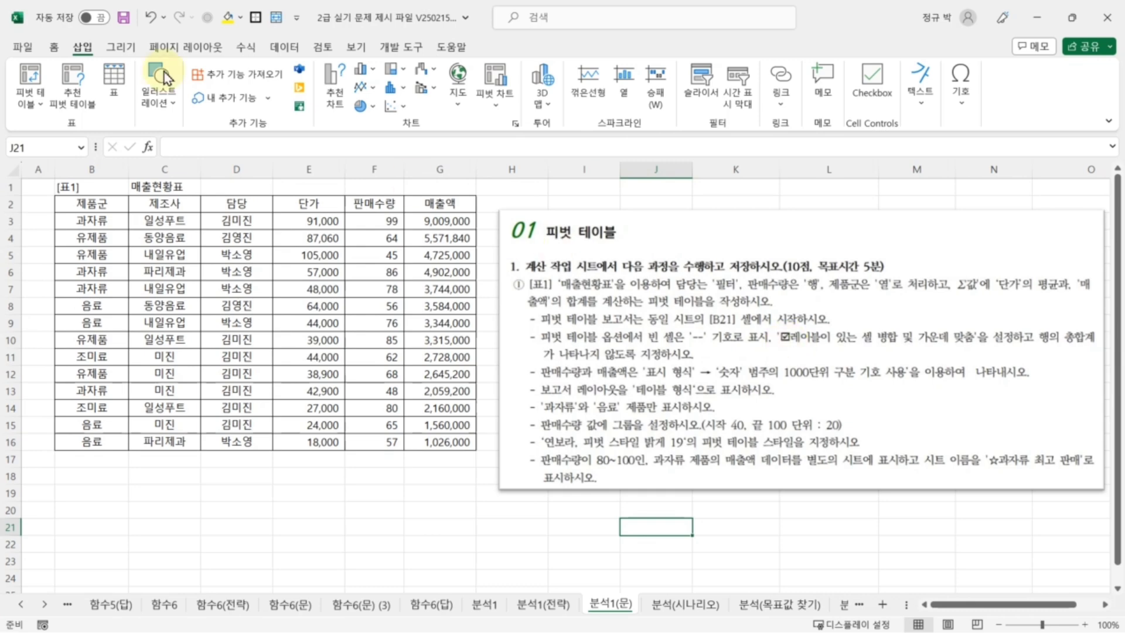
- Create a pivot table from the sales table range B2:G16, placed on the existing worksheet '분석1(문)' at cell B21
click(27, 76)
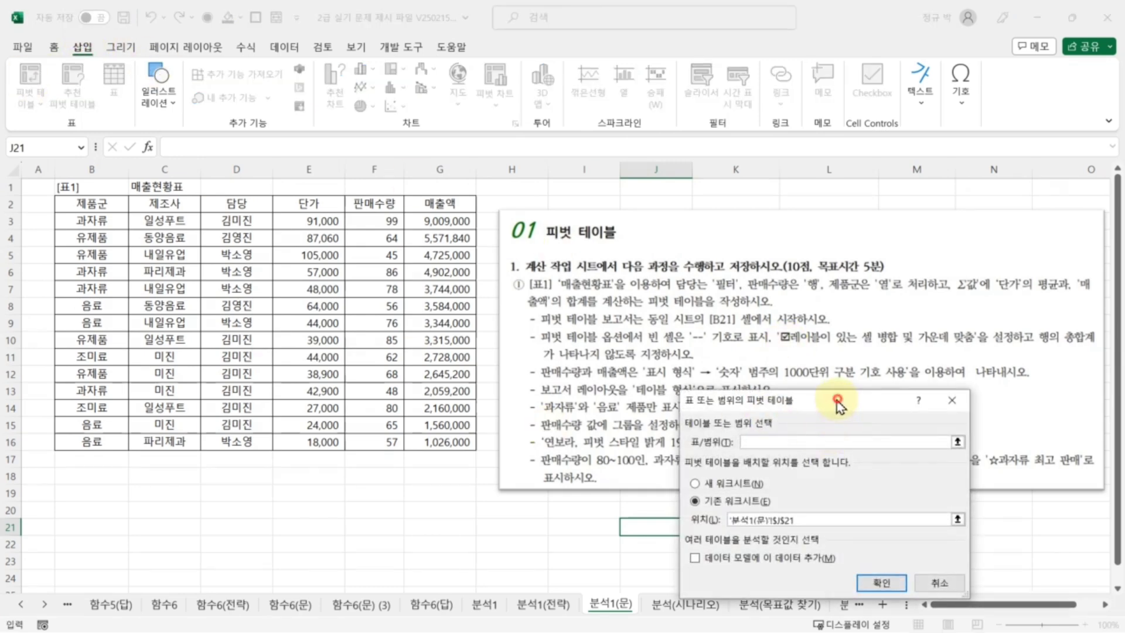
drag(838, 400, 828, 396)
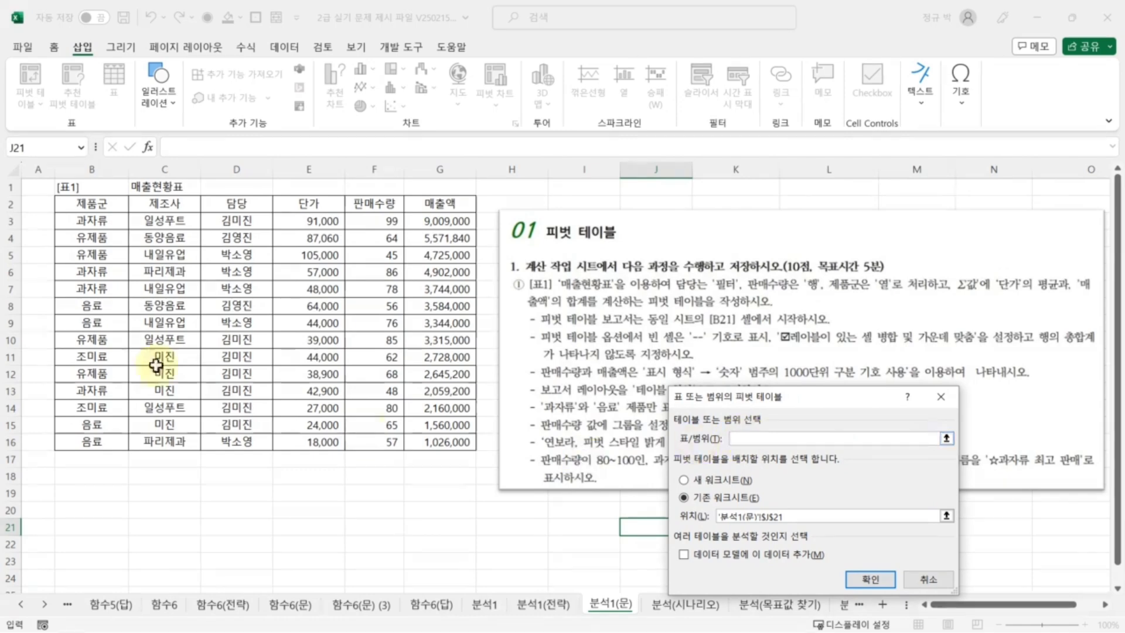
drag(84, 206, 458, 443)
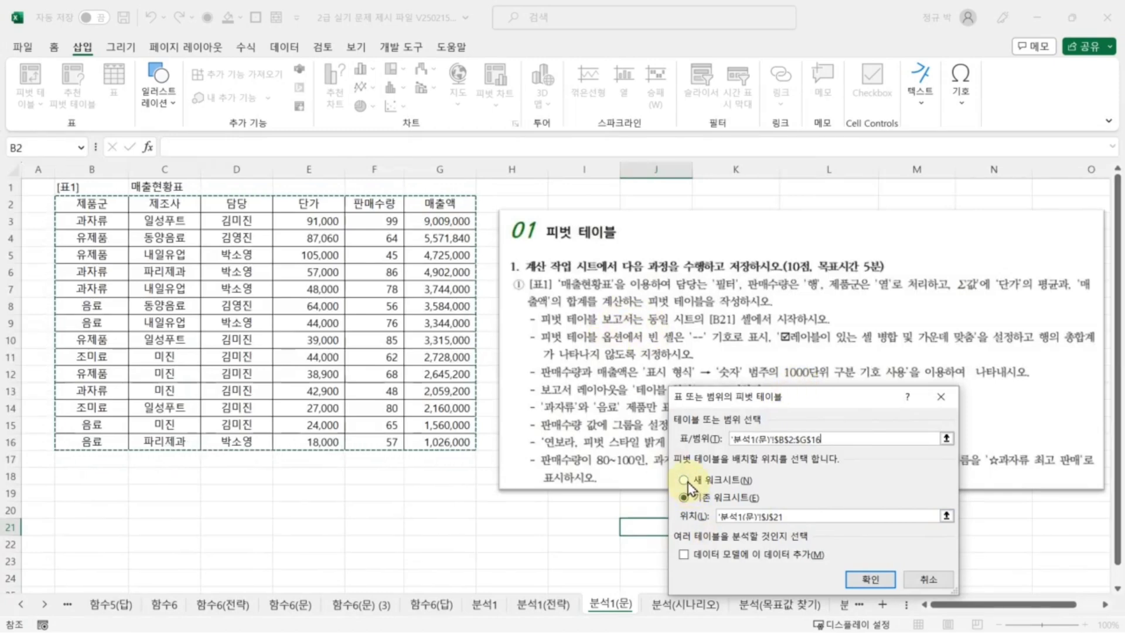
click(684, 498)
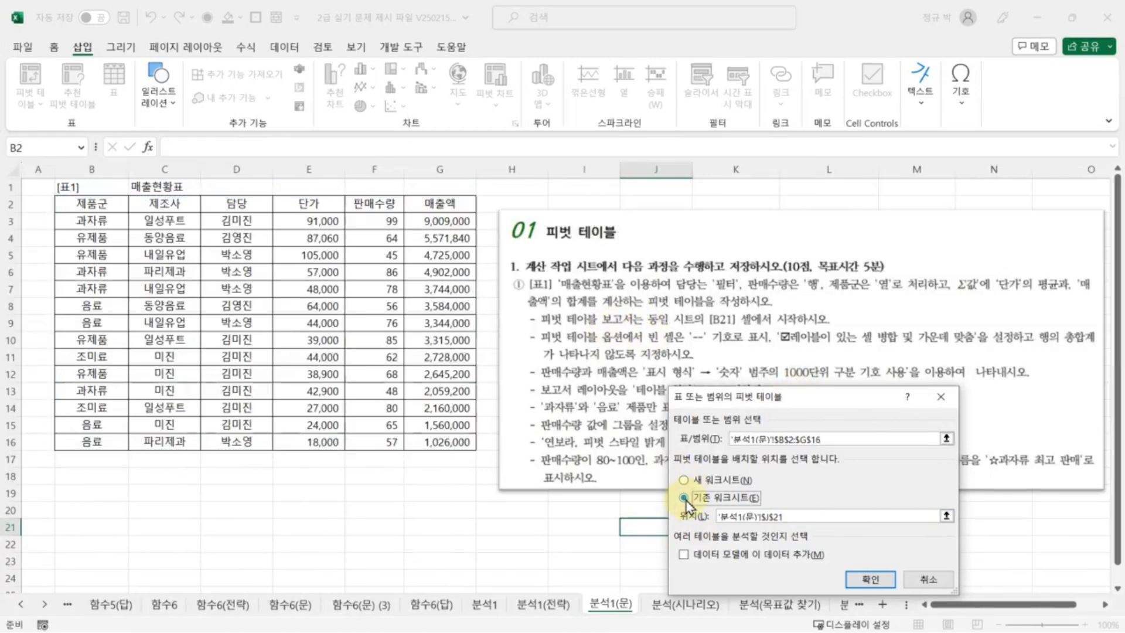
drag(789, 516, 699, 521)
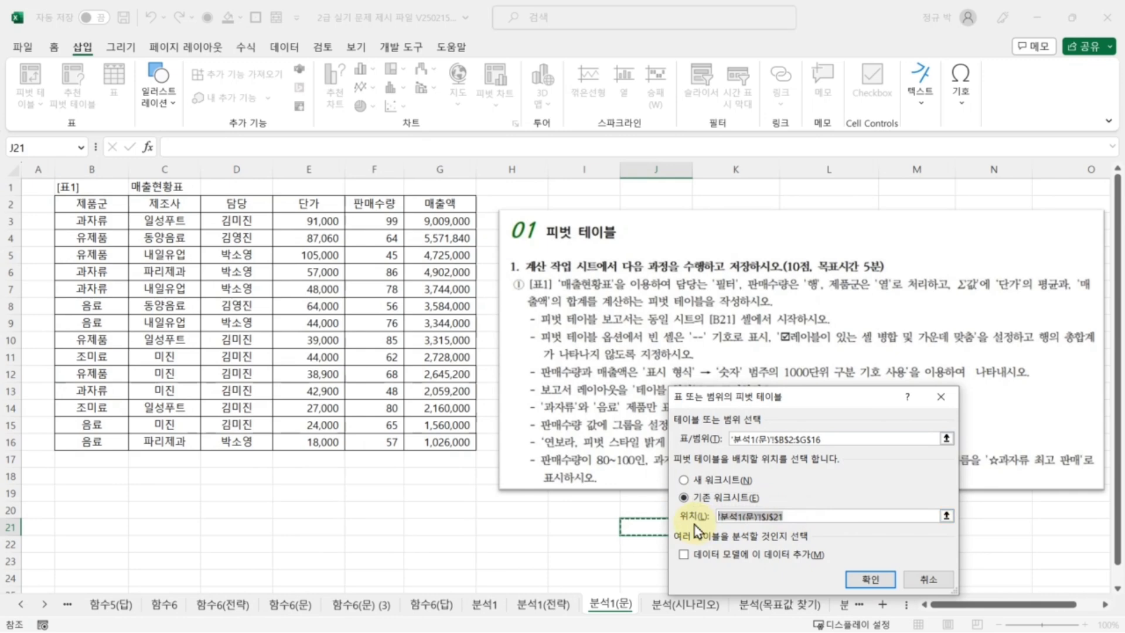
key(BackSpace)
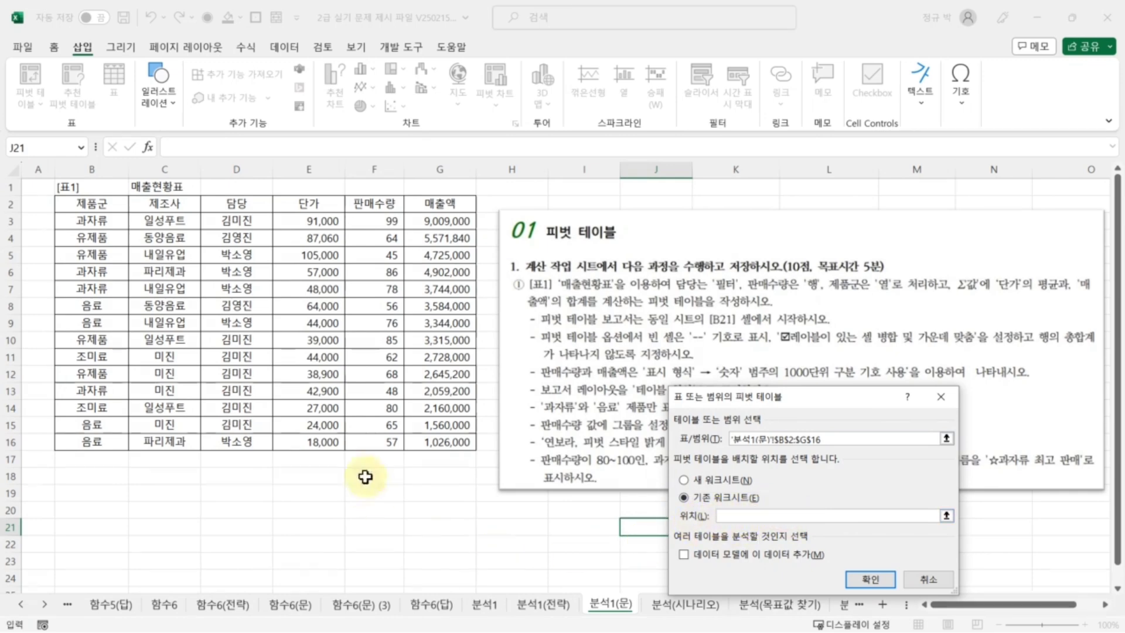
click(108, 533)
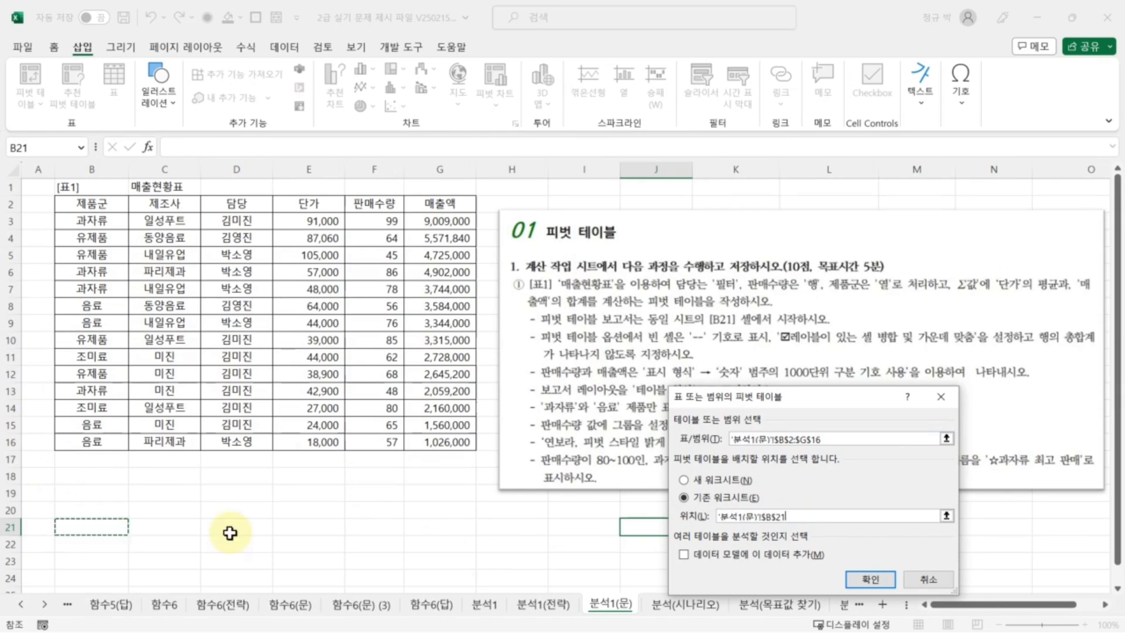
click(866, 580)
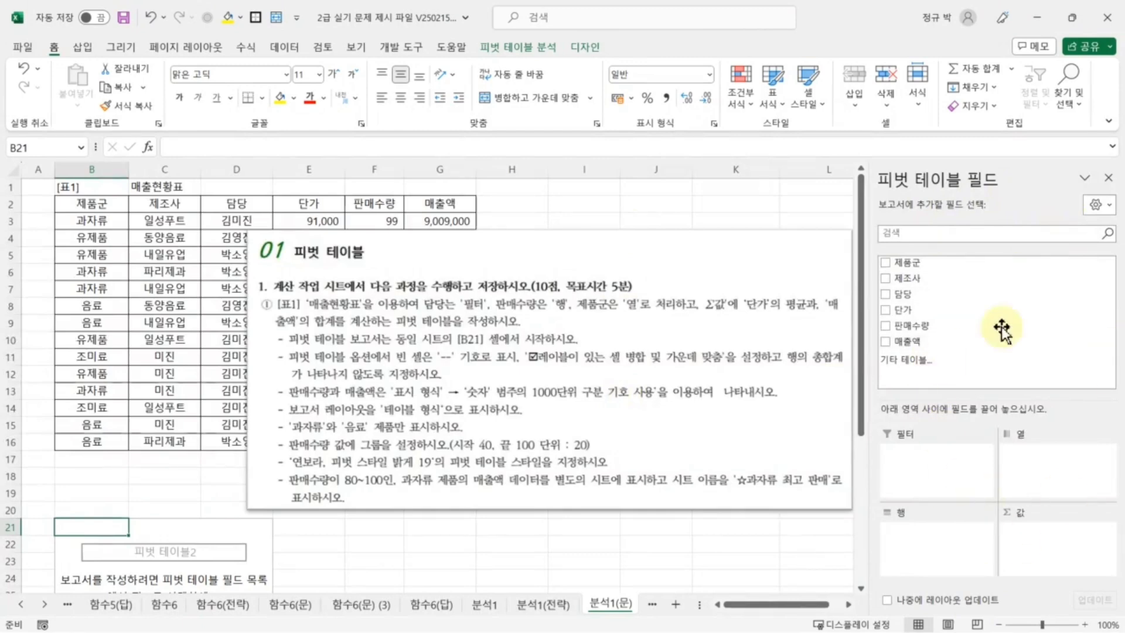
- Lay out the pivot table with 담당 as filter, 판매수량 as rows and 제품군 as columns
key(ctrl+2)
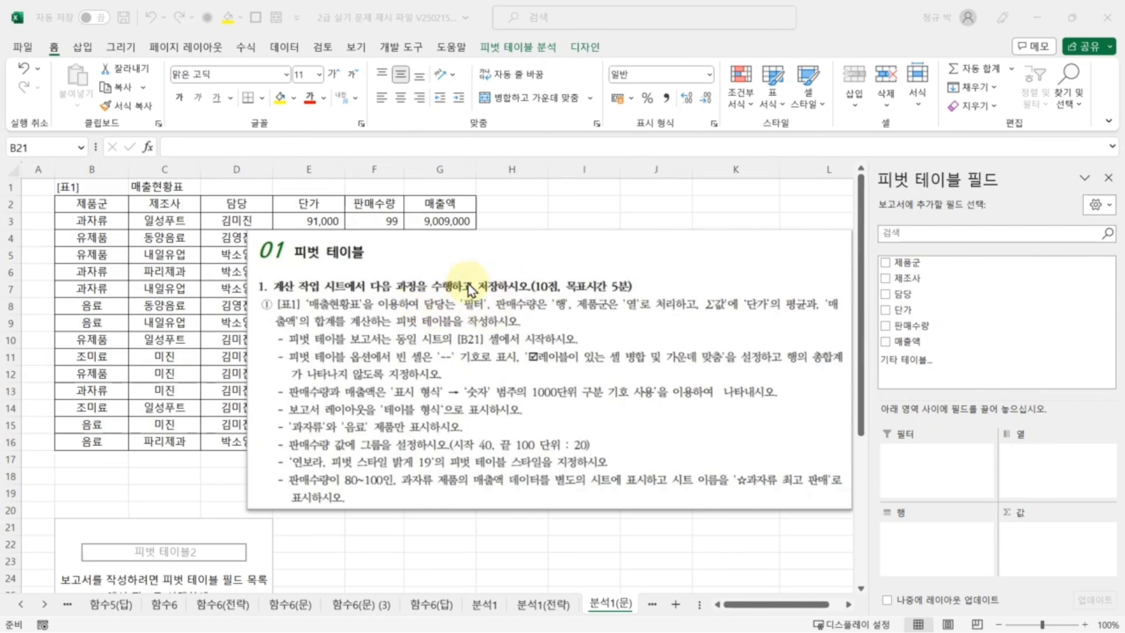
click(906, 296)
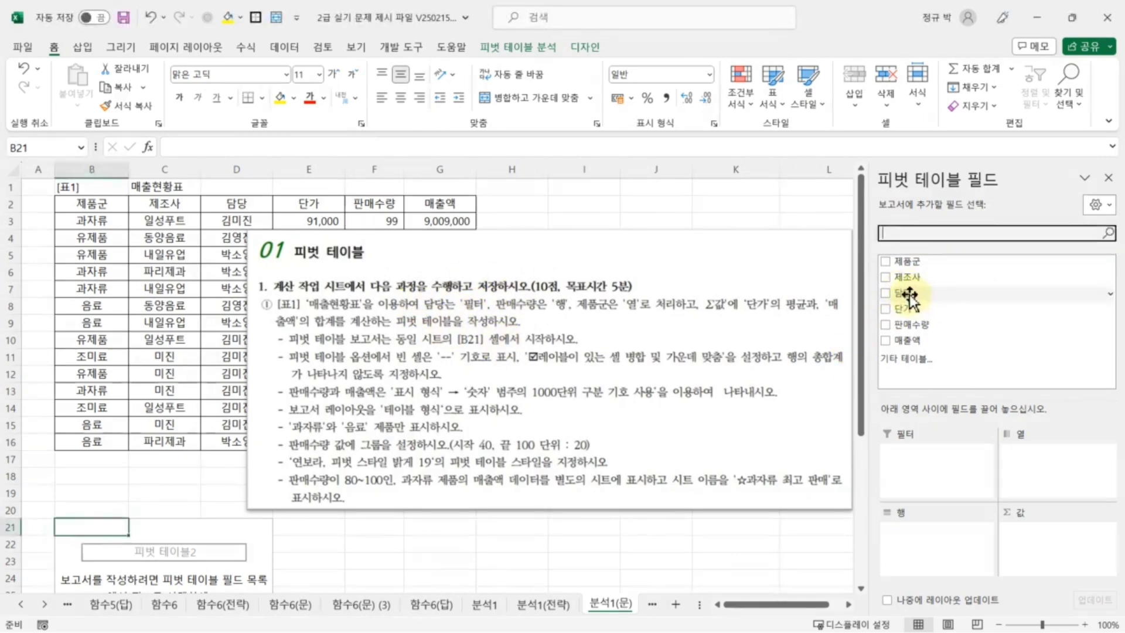
drag(910, 295, 915, 460)
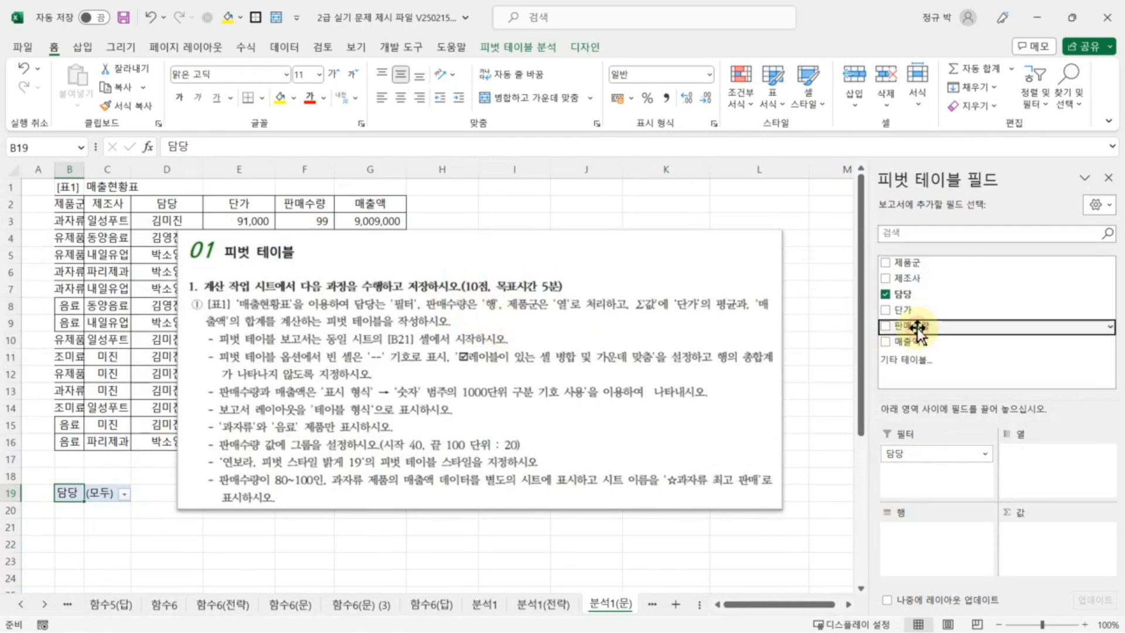
drag(921, 326, 926, 535)
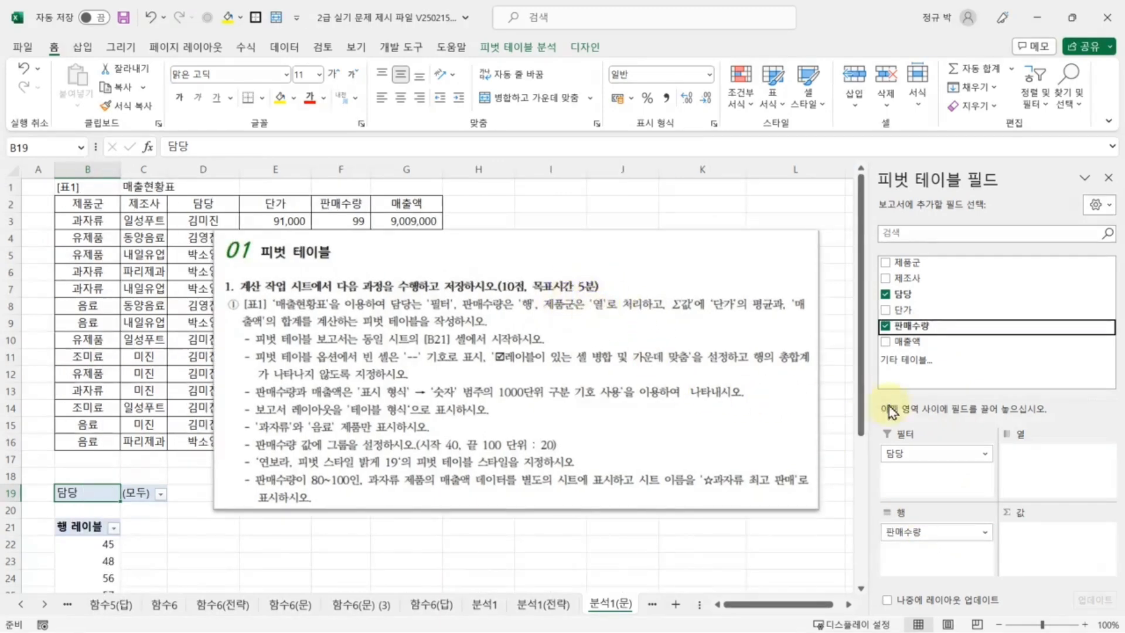
drag(908, 264, 1057, 463)
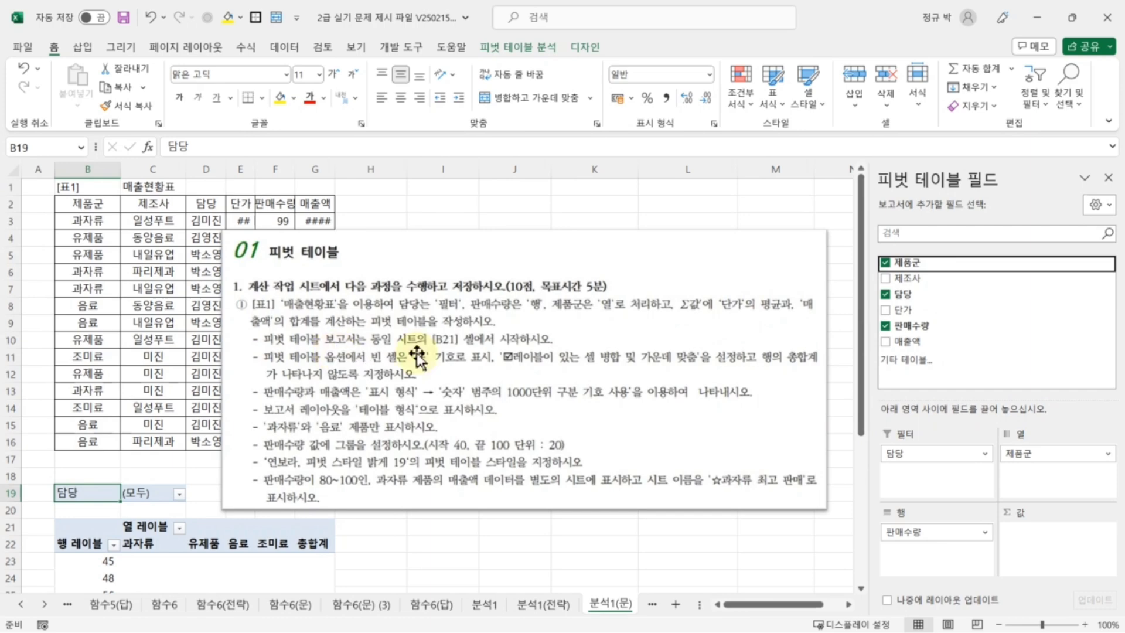
- Add 단가 and 매출액 to the pivot table's values area, in that order
click(901, 310)
drag(901, 310, 1053, 530)
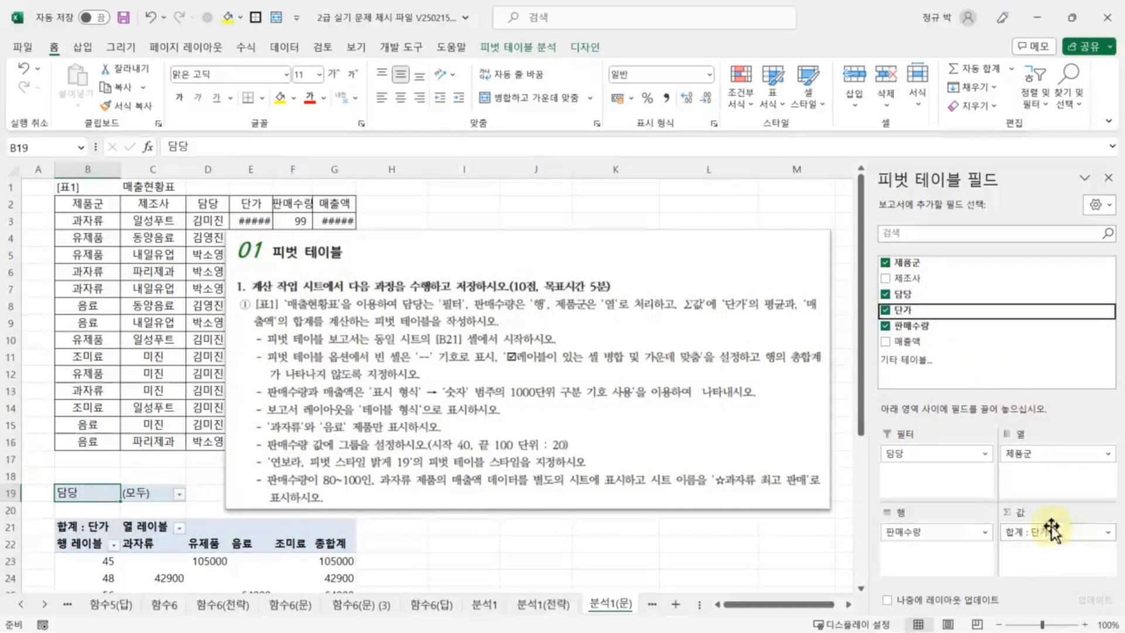
drag(903, 346, 1050, 542)
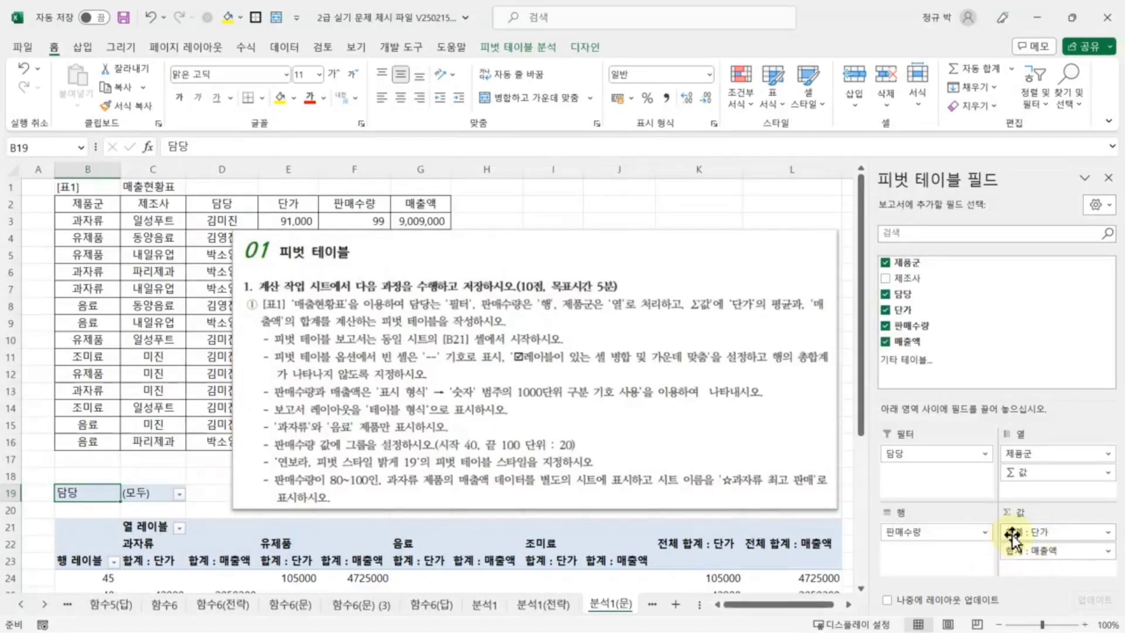
- Change the summary calculation of the 단가 value field to 평균 (average)
click(1109, 533)
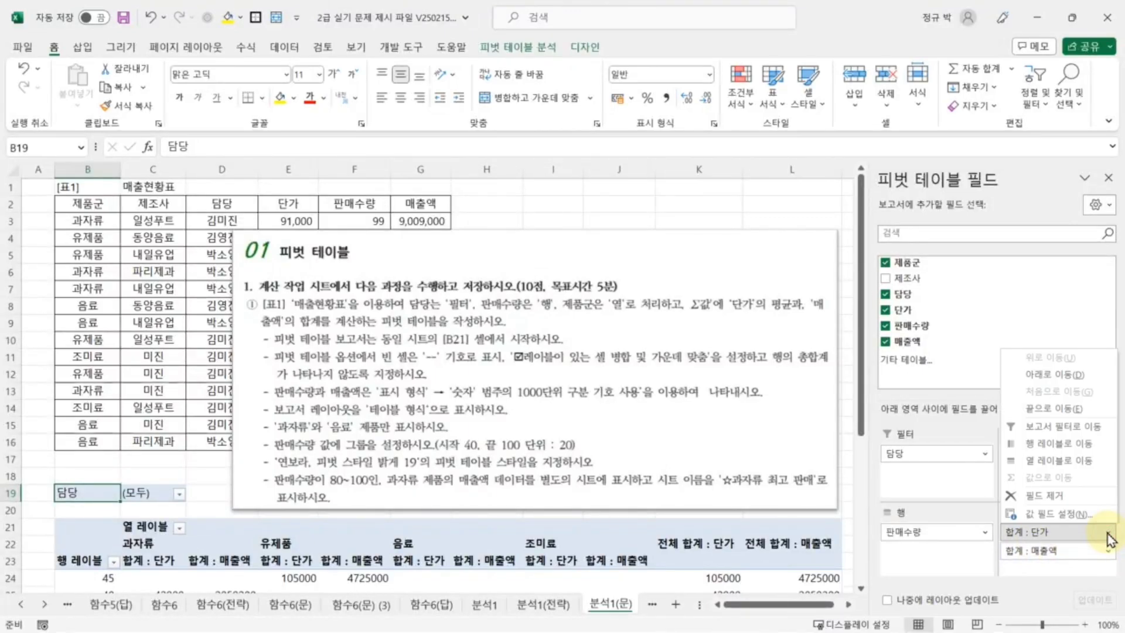
click(1073, 515)
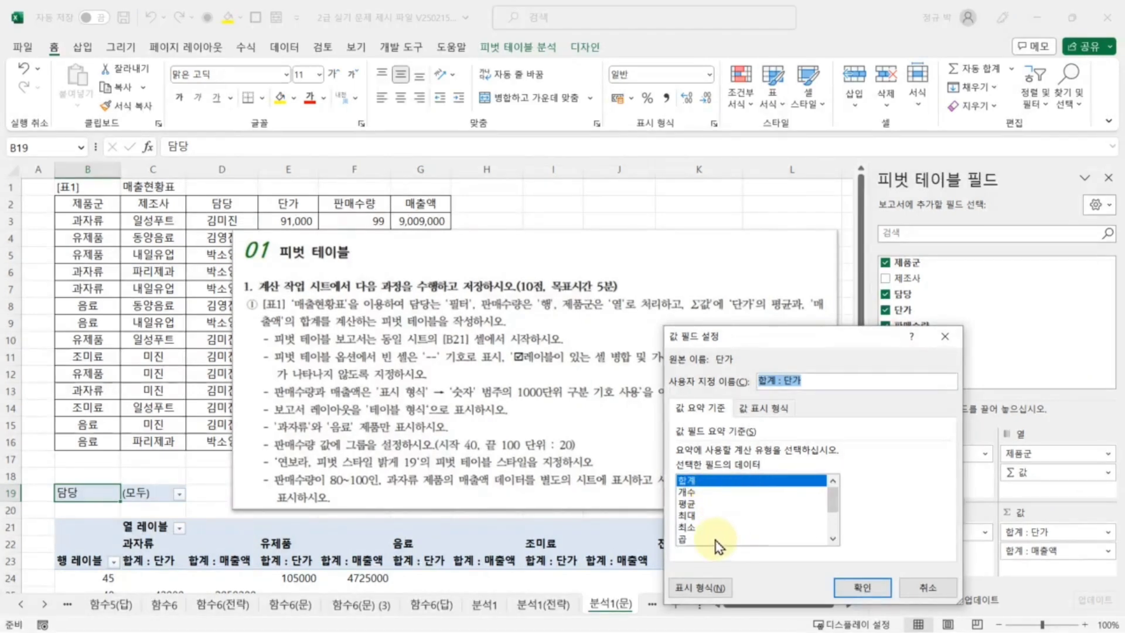
click(694, 505)
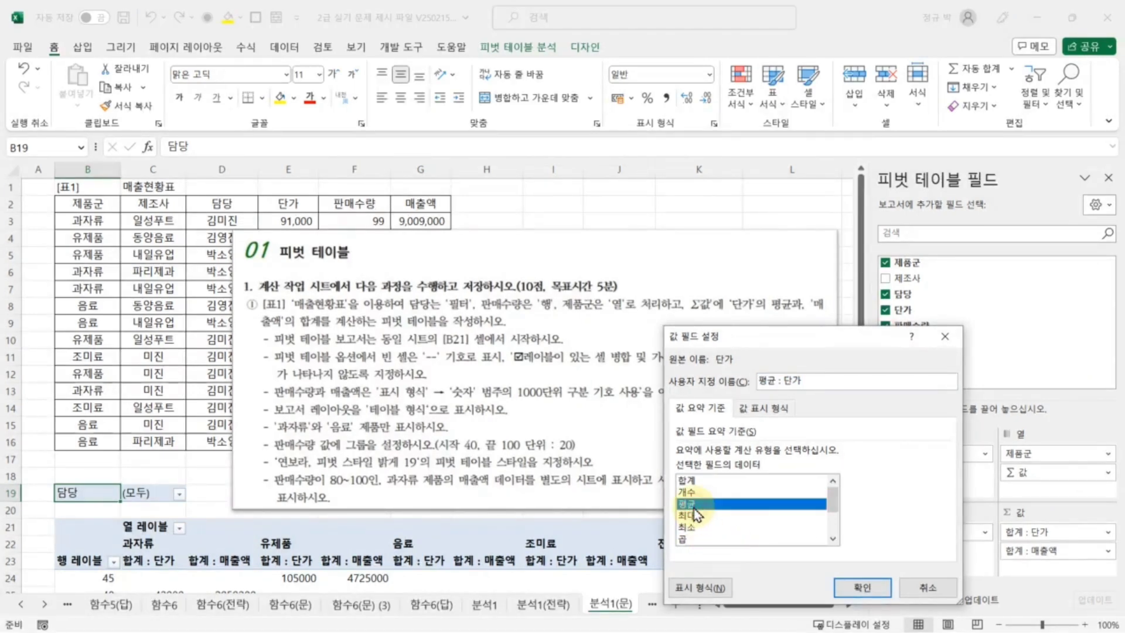
click(865, 586)
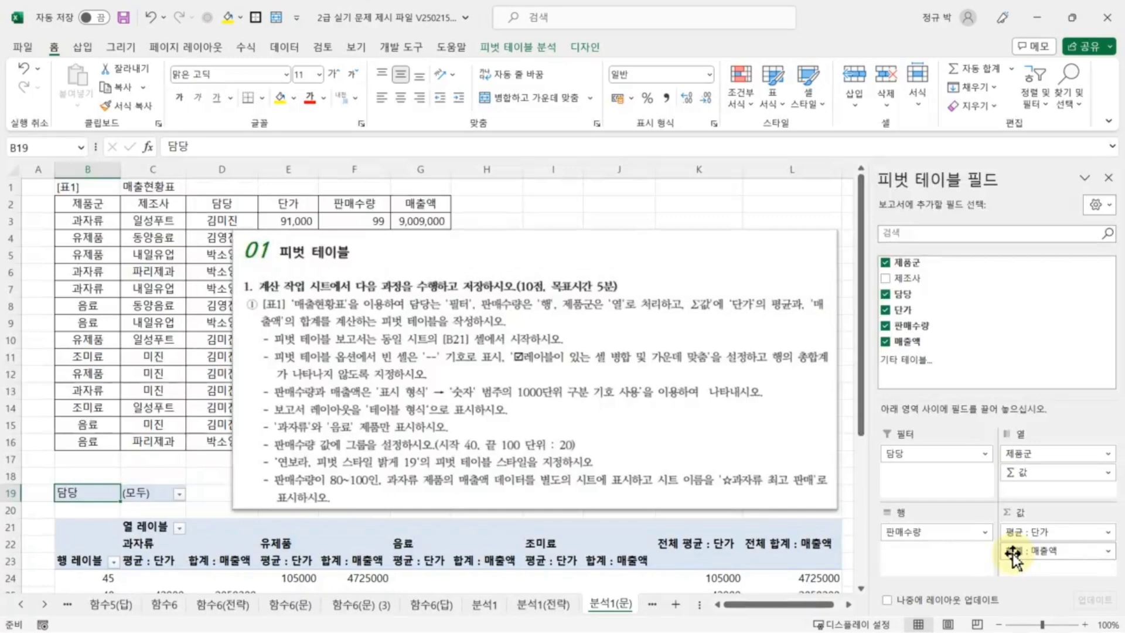
- Set the summary calculation of the 매출액 value field to 합계 (sum) in its value field settings
click(1109, 553)
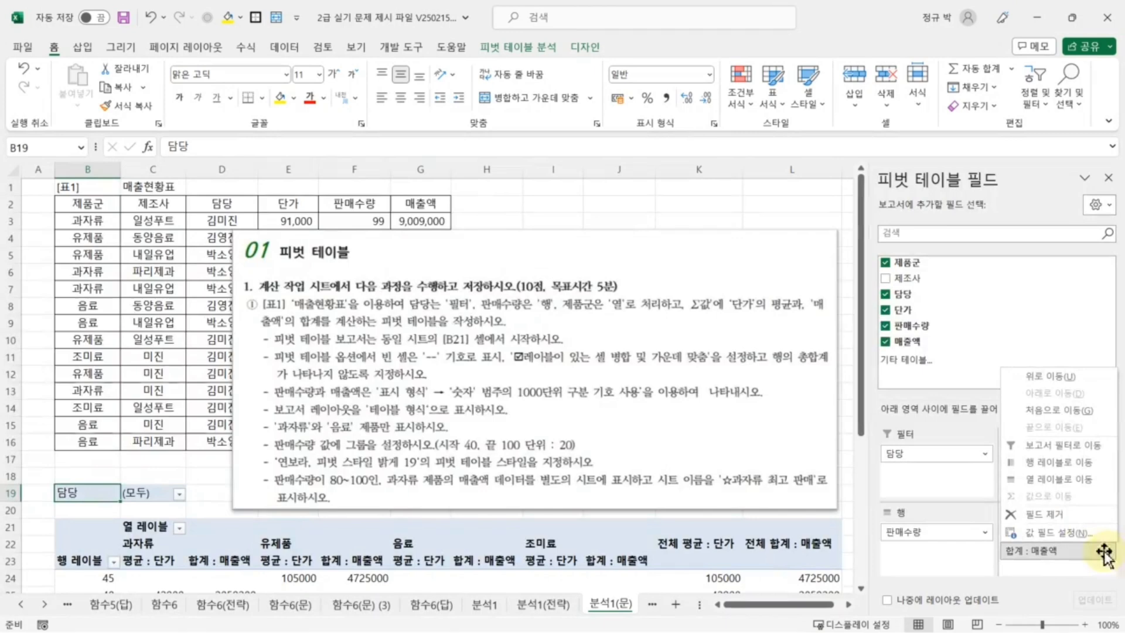
click(1062, 533)
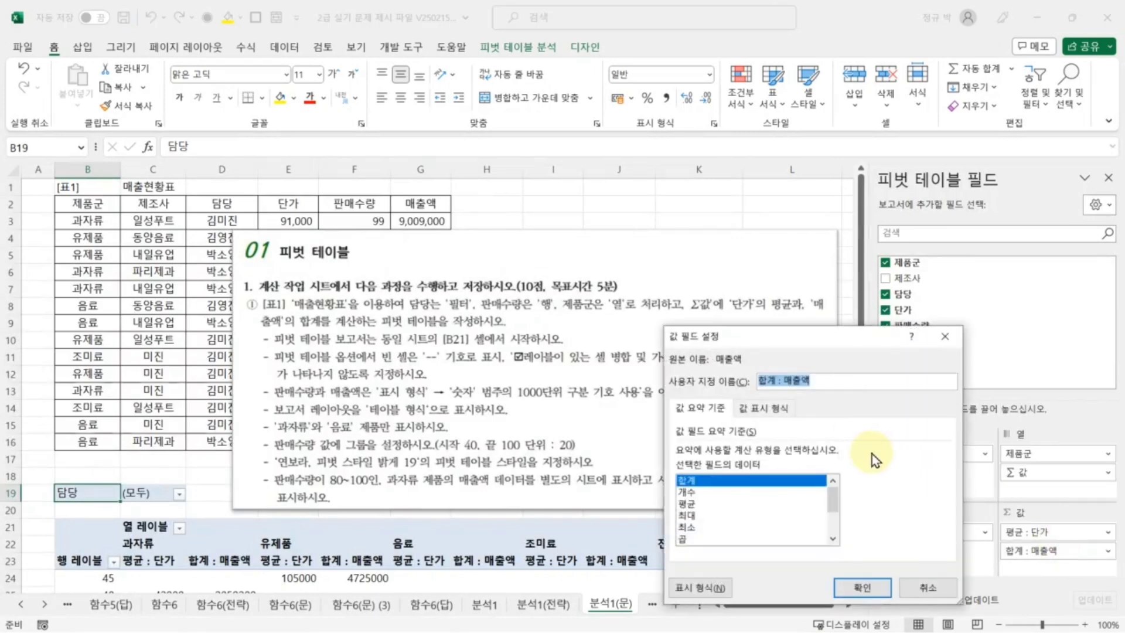
click(688, 492)
click(689, 504)
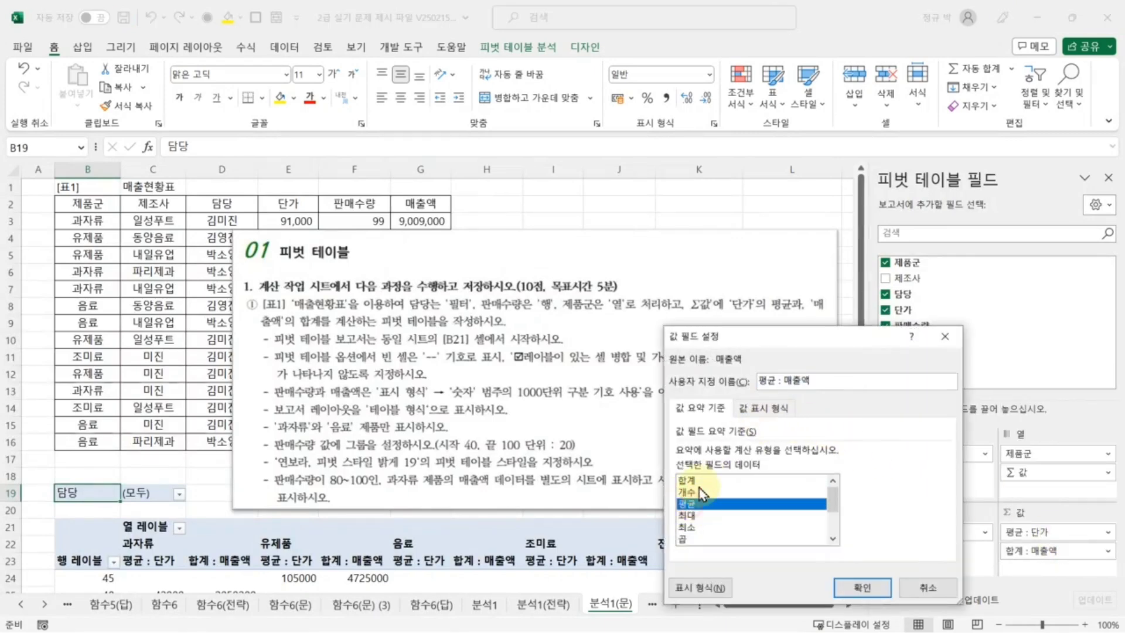
click(698, 482)
click(861, 587)
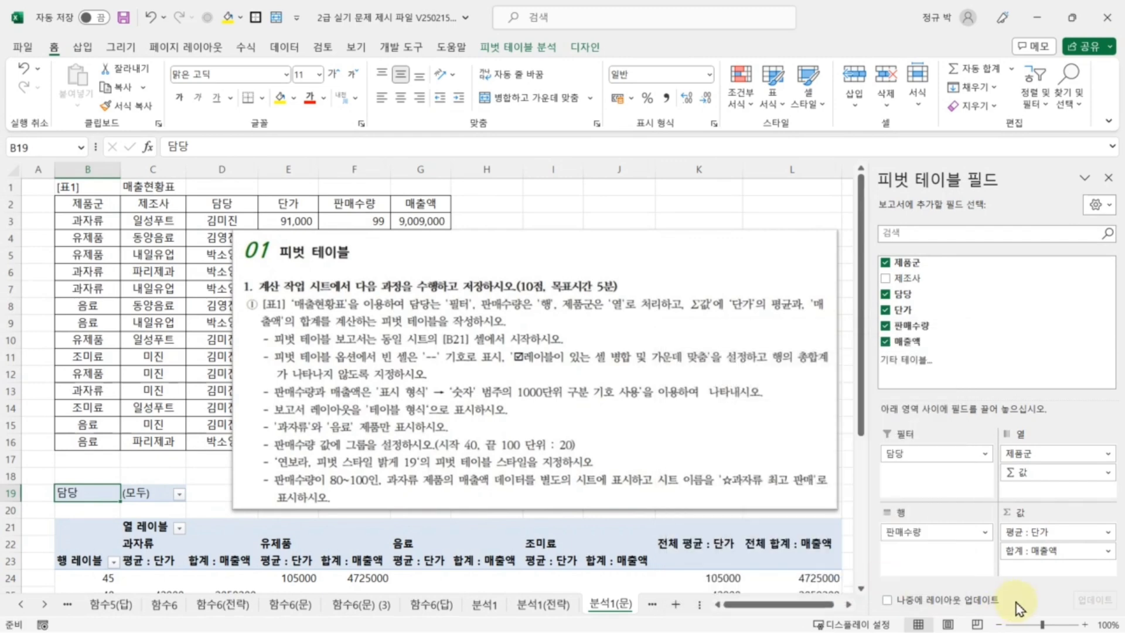
scroll(459, 294, down, 2)
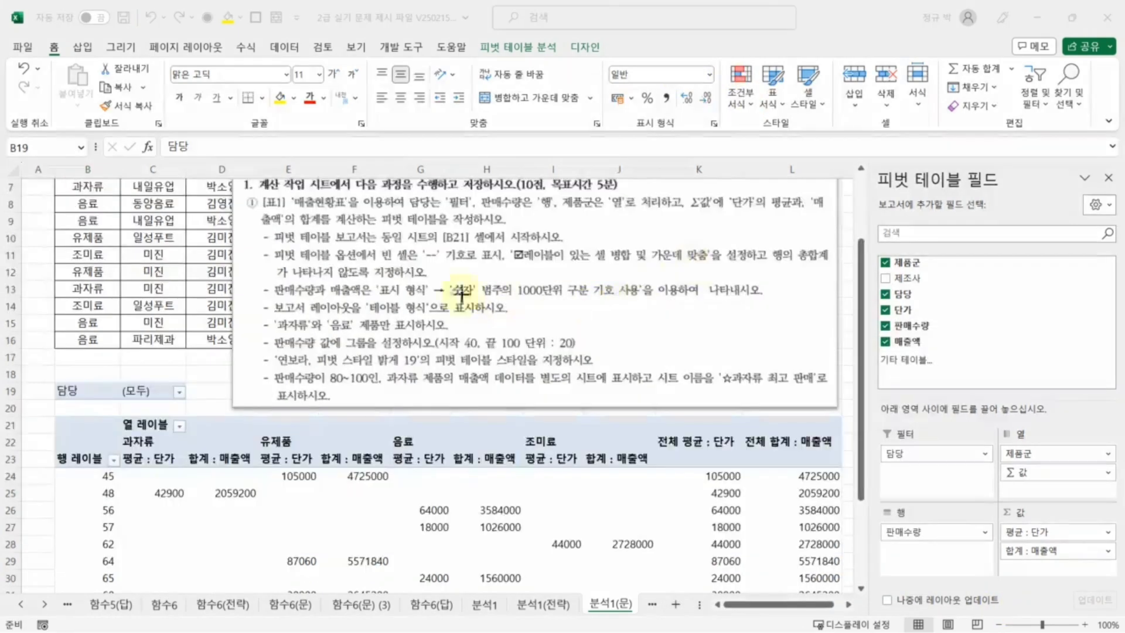
drag(422, 256, 470, 266)
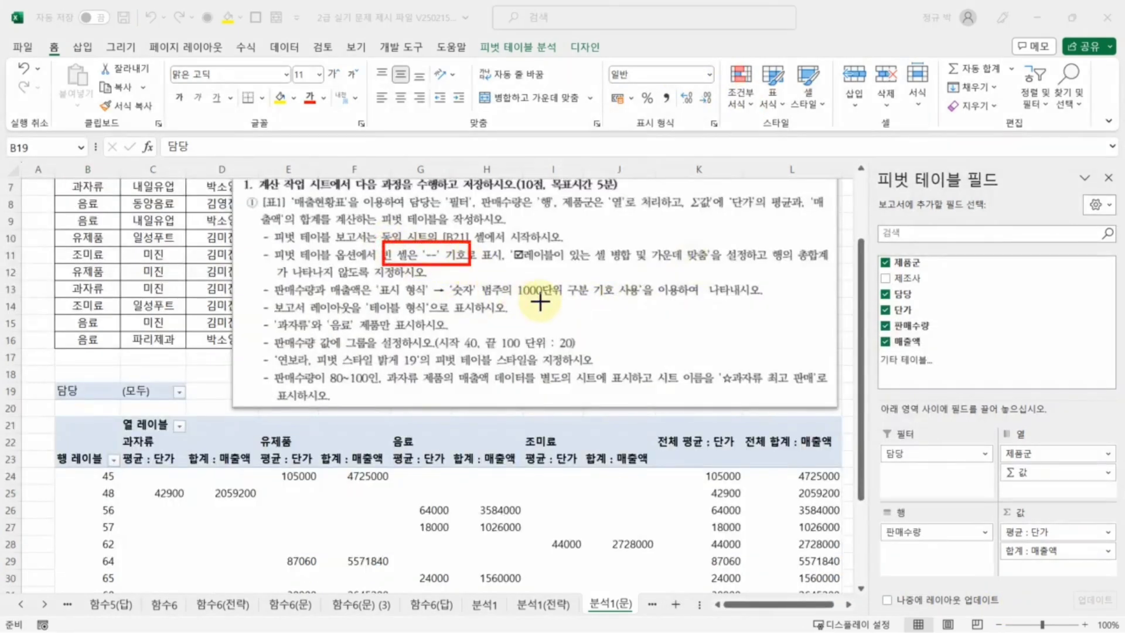
drag(522, 242, 712, 268)
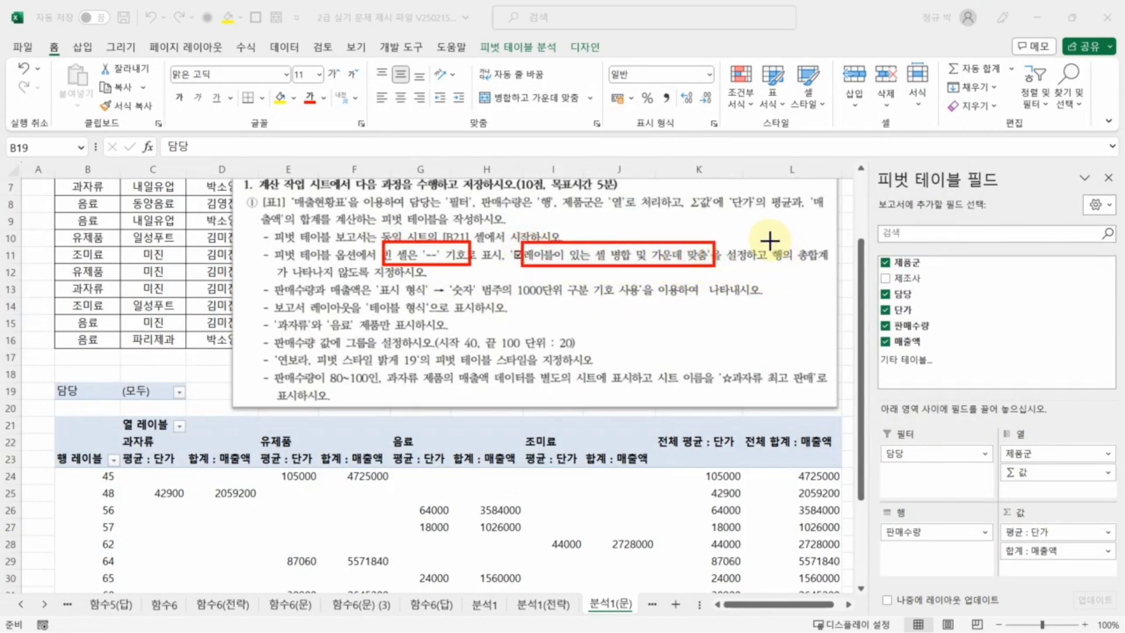
drag(769, 242, 835, 265)
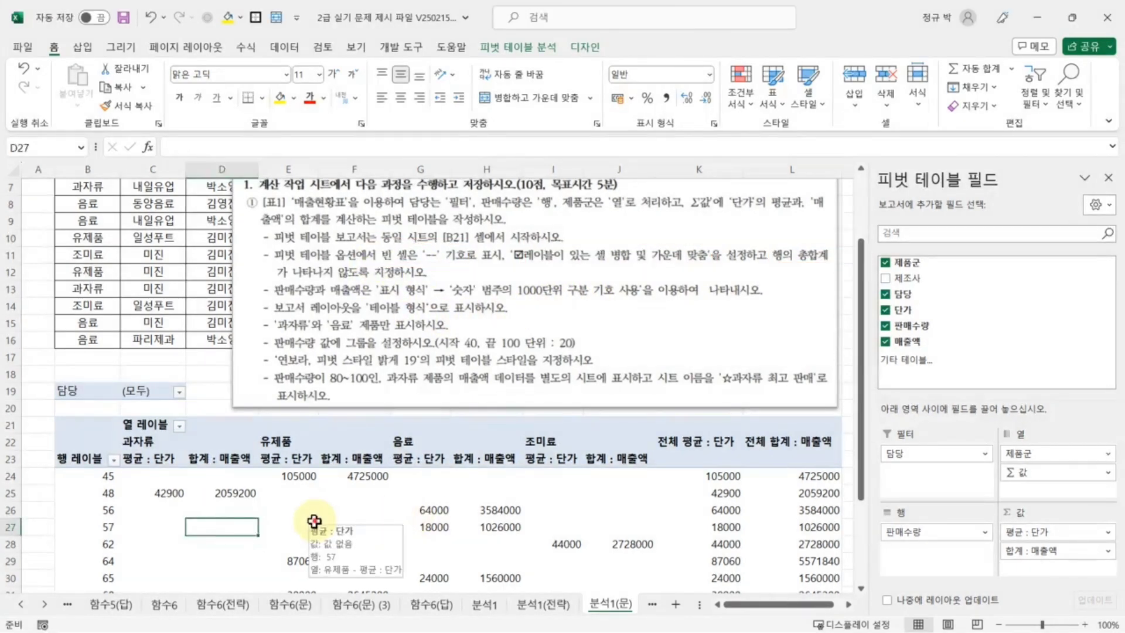
- In the pivot table options, display empty cells as "--" and enable merging and centering of cells with labels
click(315, 521)
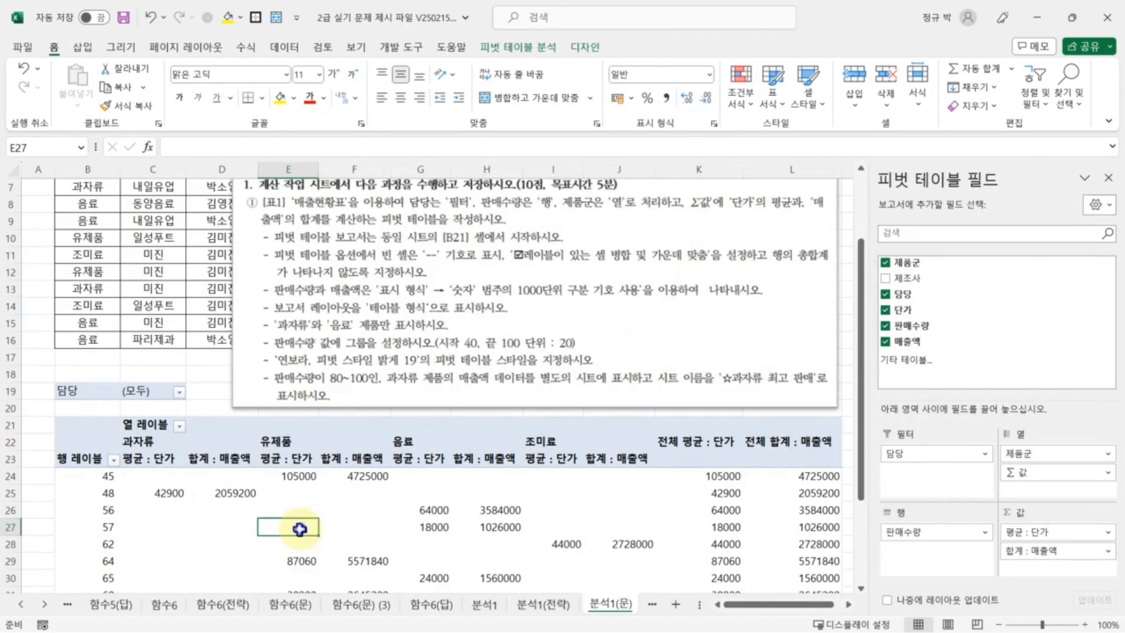
right_click(301, 531)
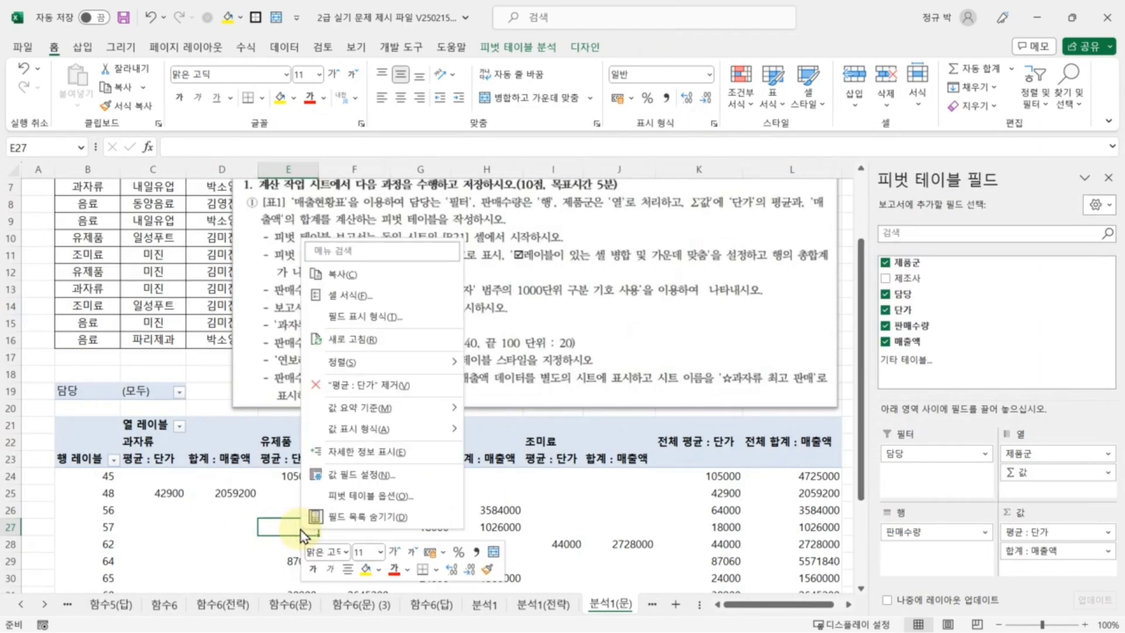
click(371, 497)
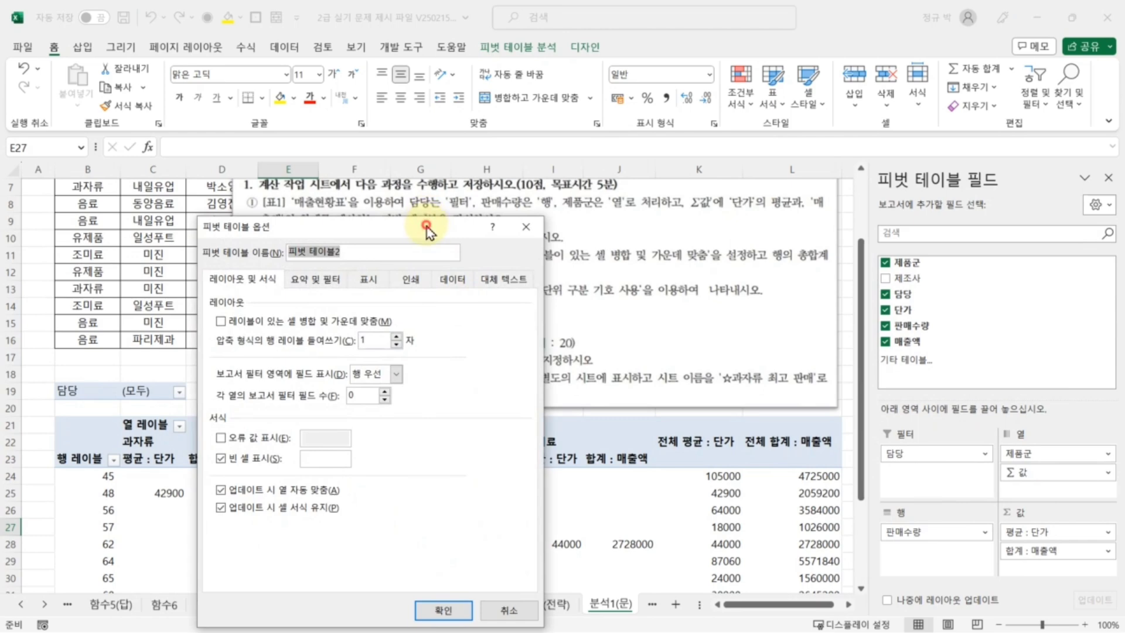
drag(426, 230, 909, 100)
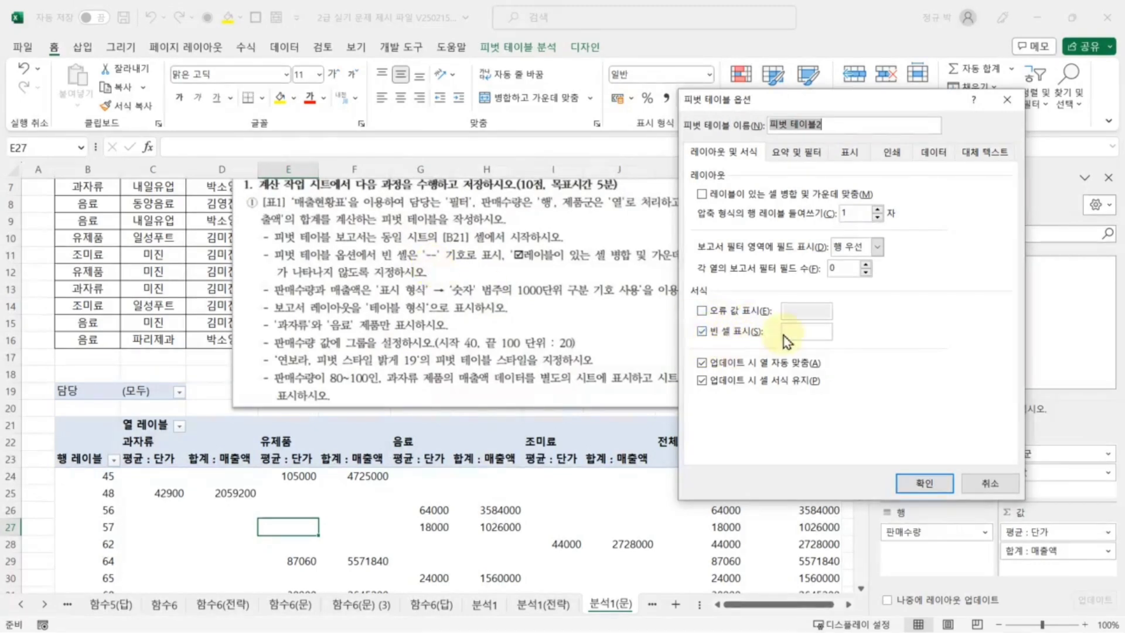
click(804, 330)
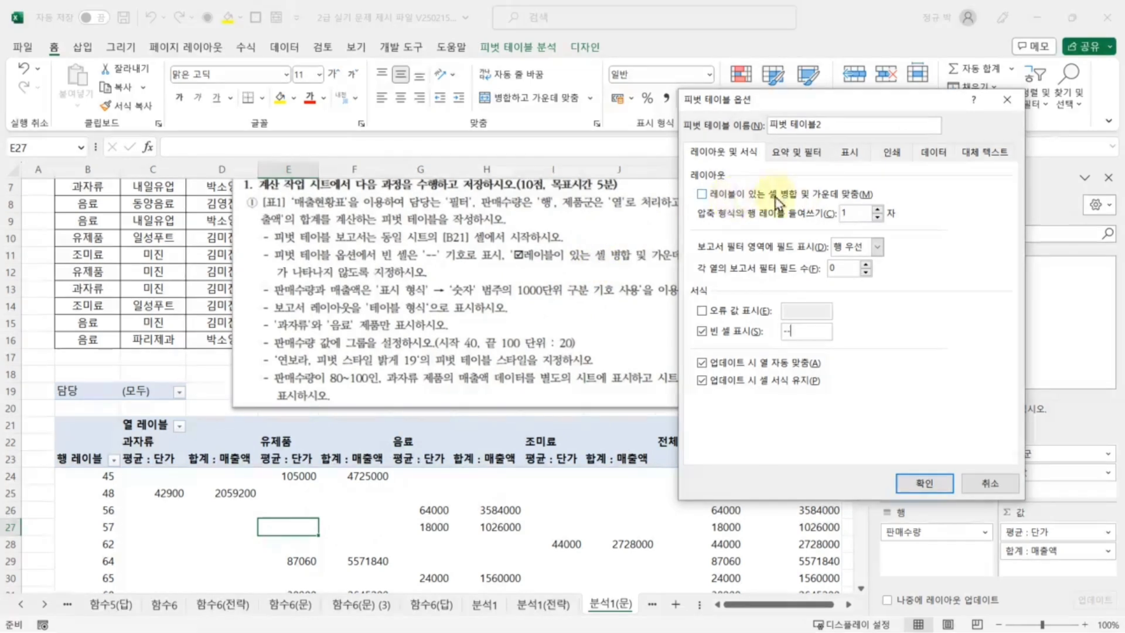
click(702, 194)
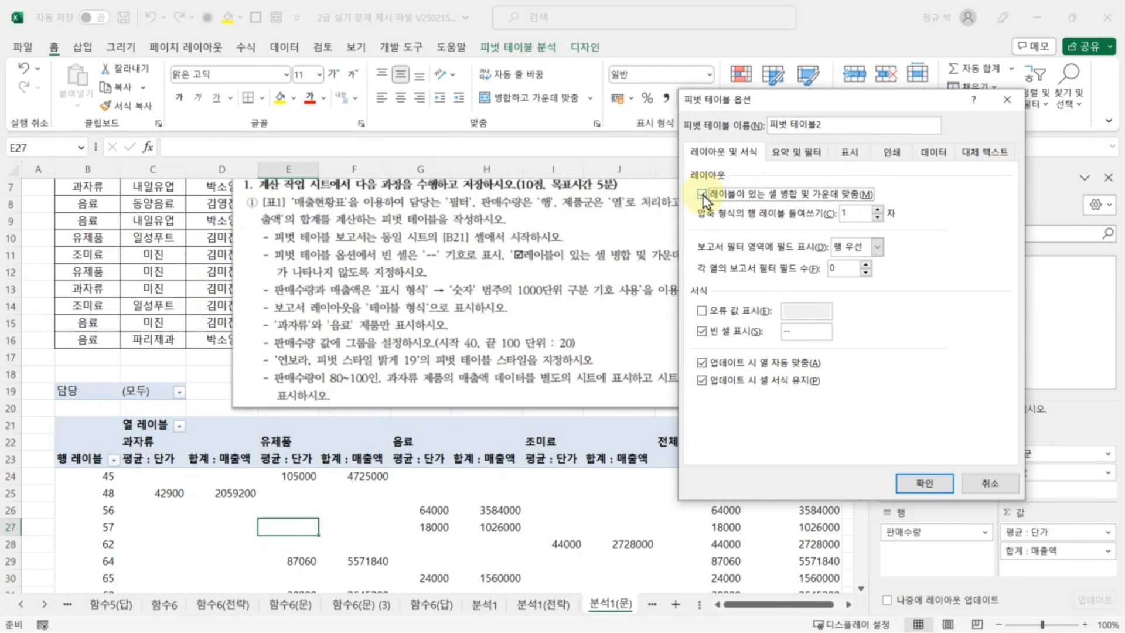
- Turn off the row grand totals (행 총합계 표시) in the pivot table options and apply the options
drag(817, 99, 818, 296)
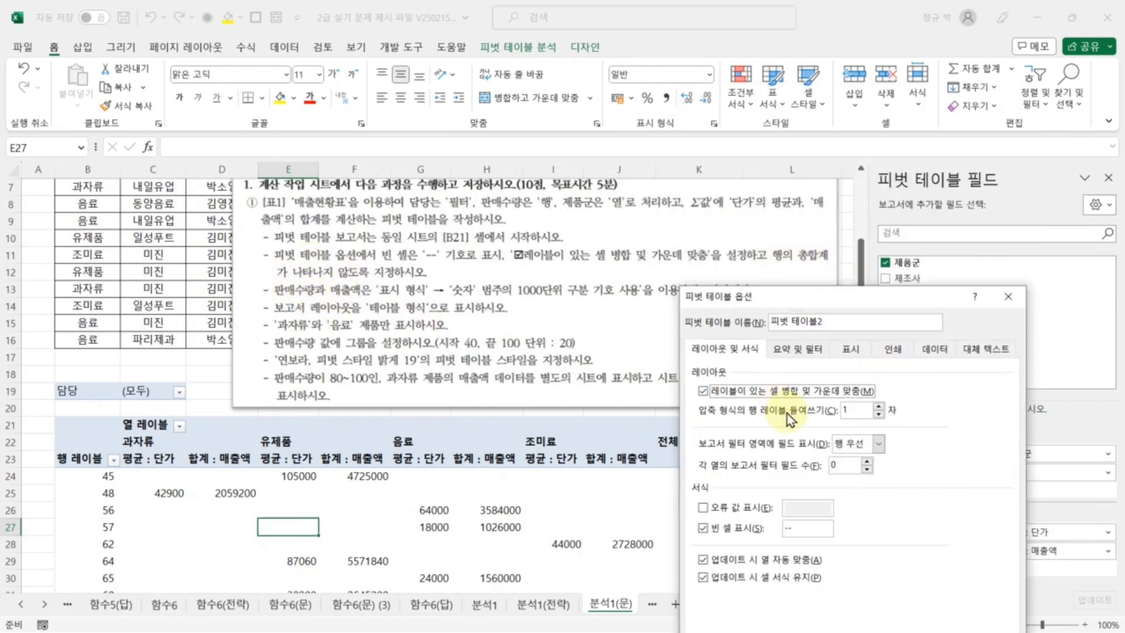
click(799, 351)
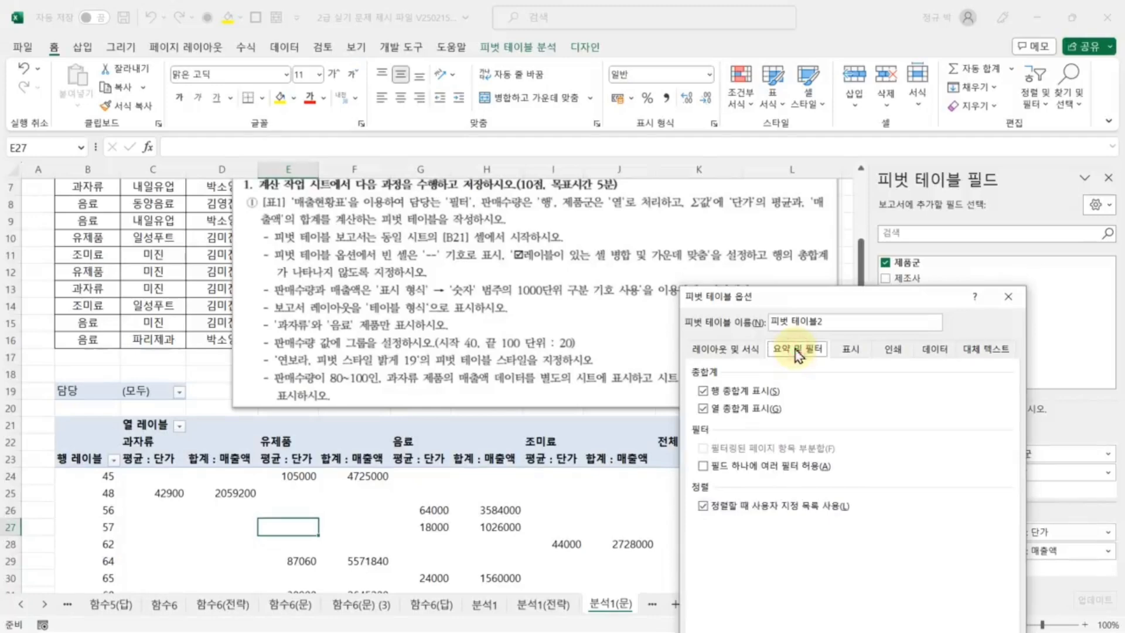
click(705, 392)
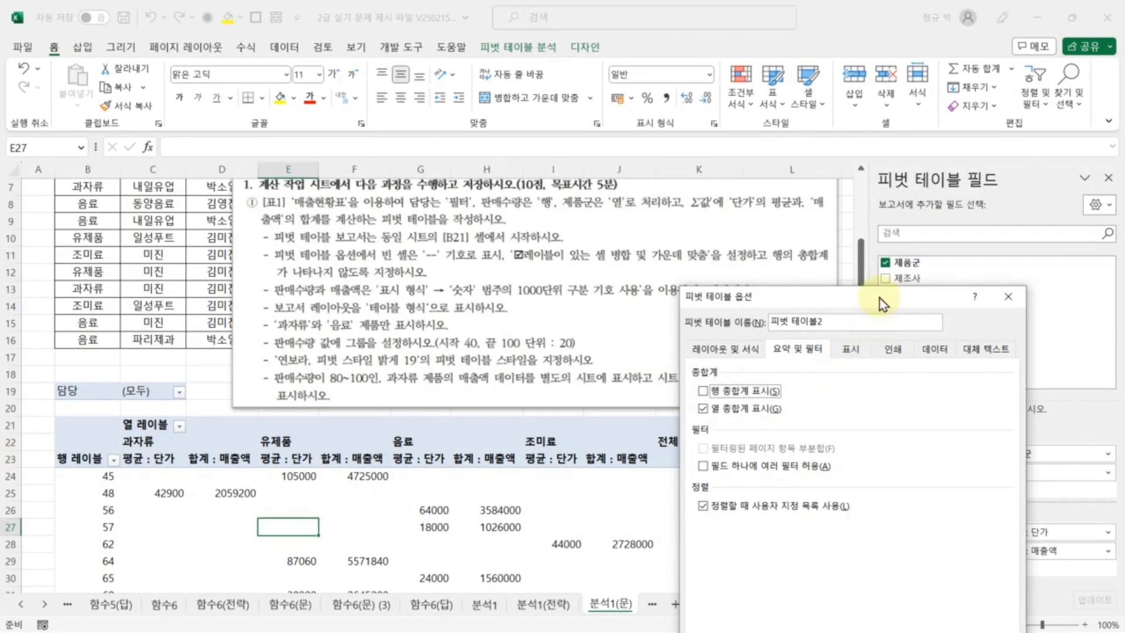
drag(879, 296, 881, 163)
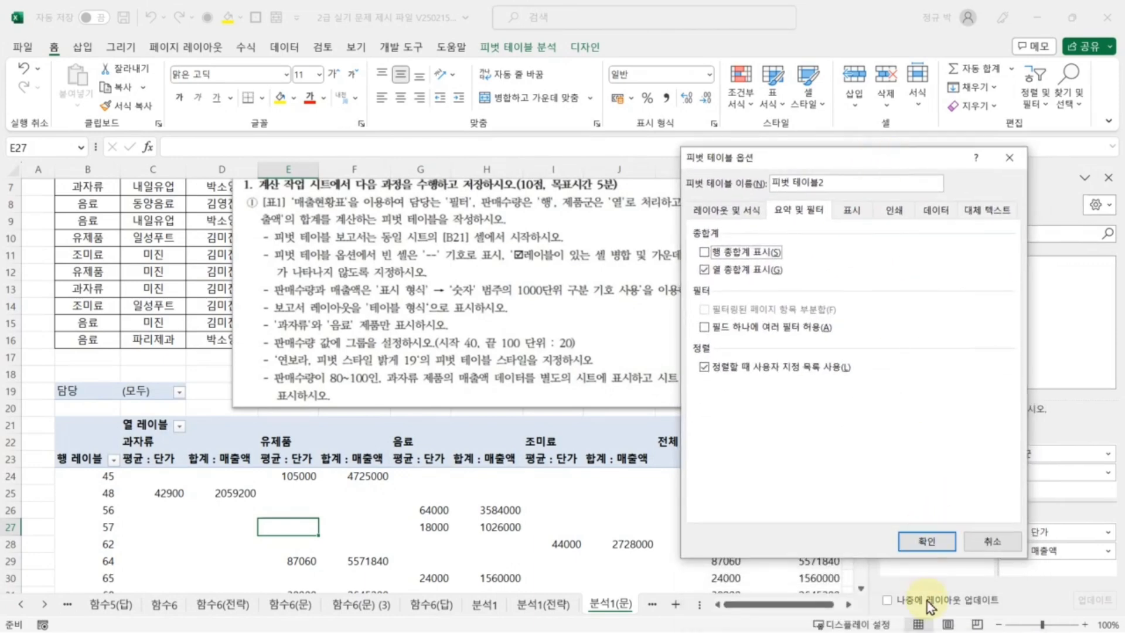
click(927, 544)
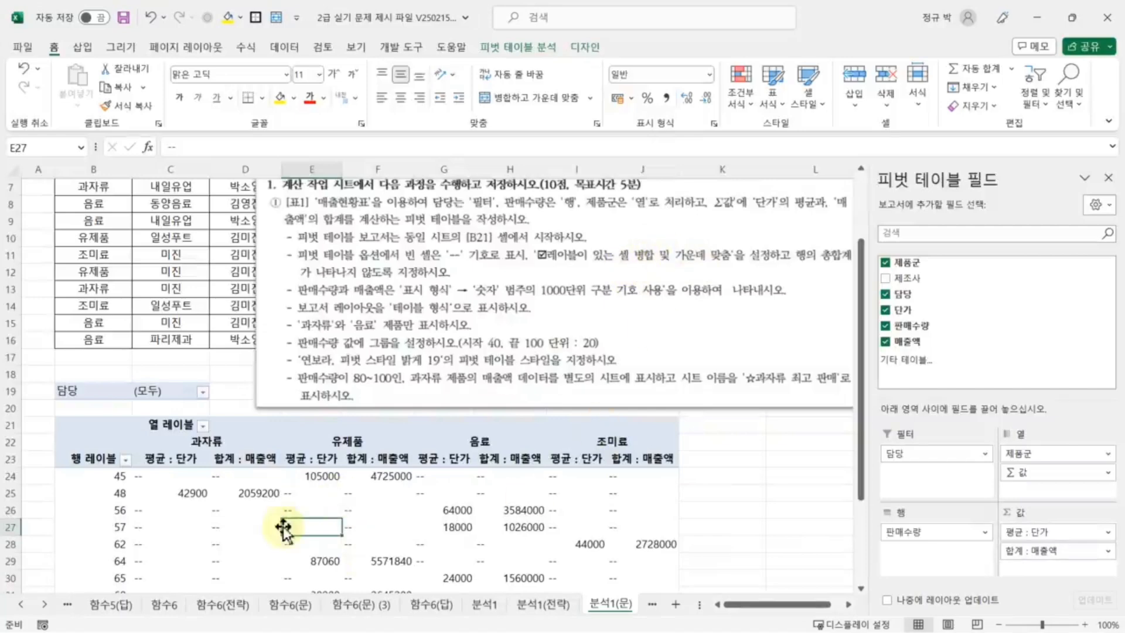
- Format the 판매수량 row field with the 숫자 (number) category and the 1000 separator in its field settings
mouse_move(441, 548)
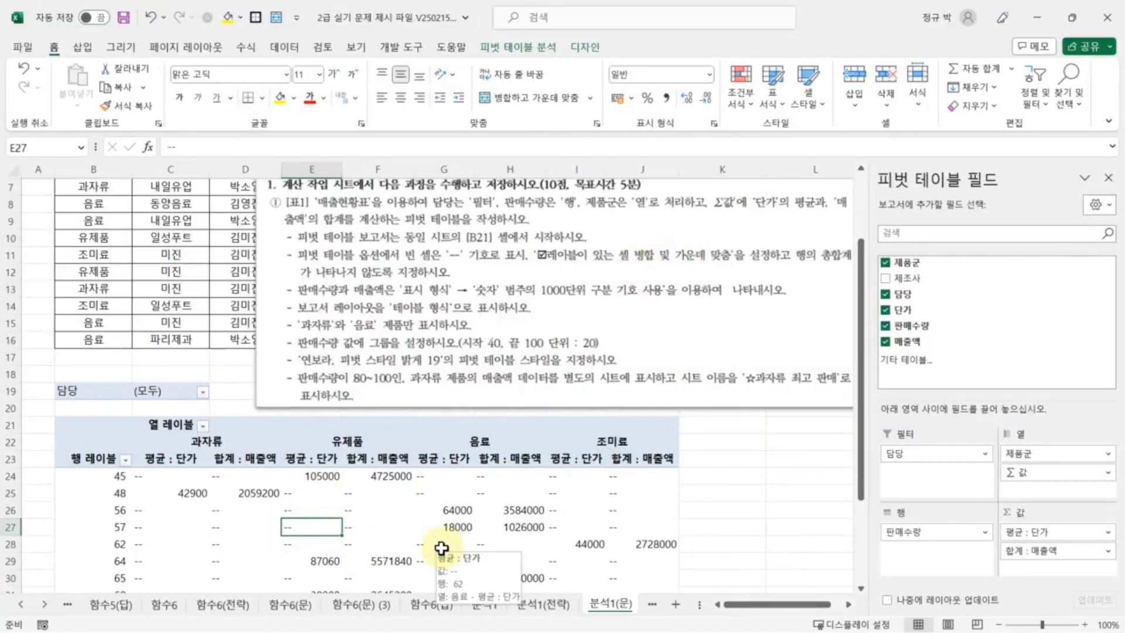
key(ctrl+2)
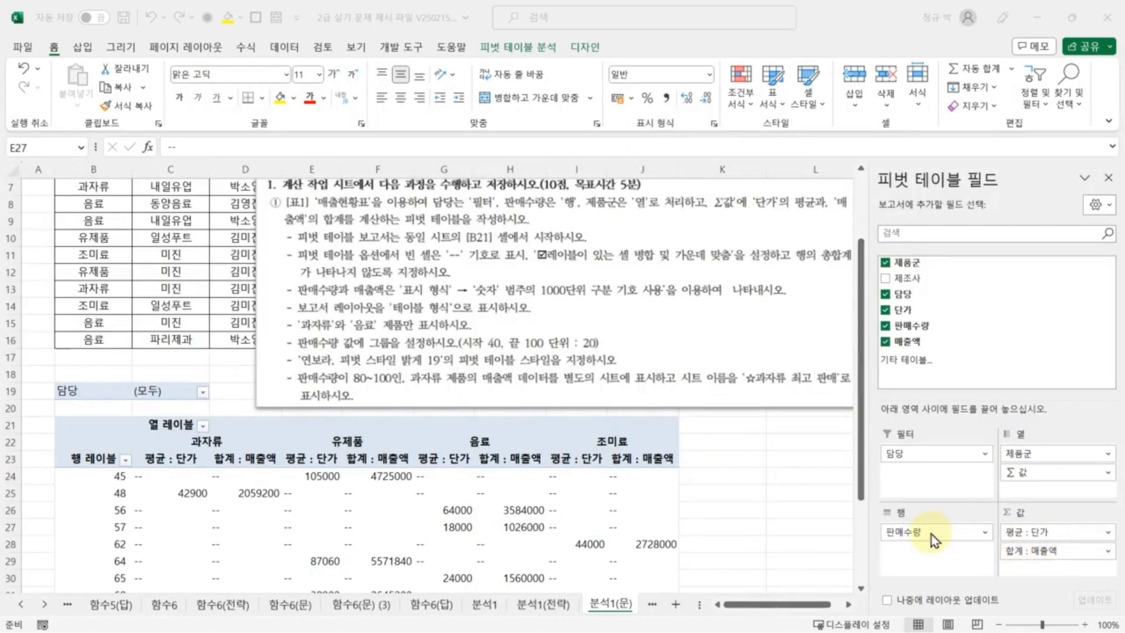
click(938, 548)
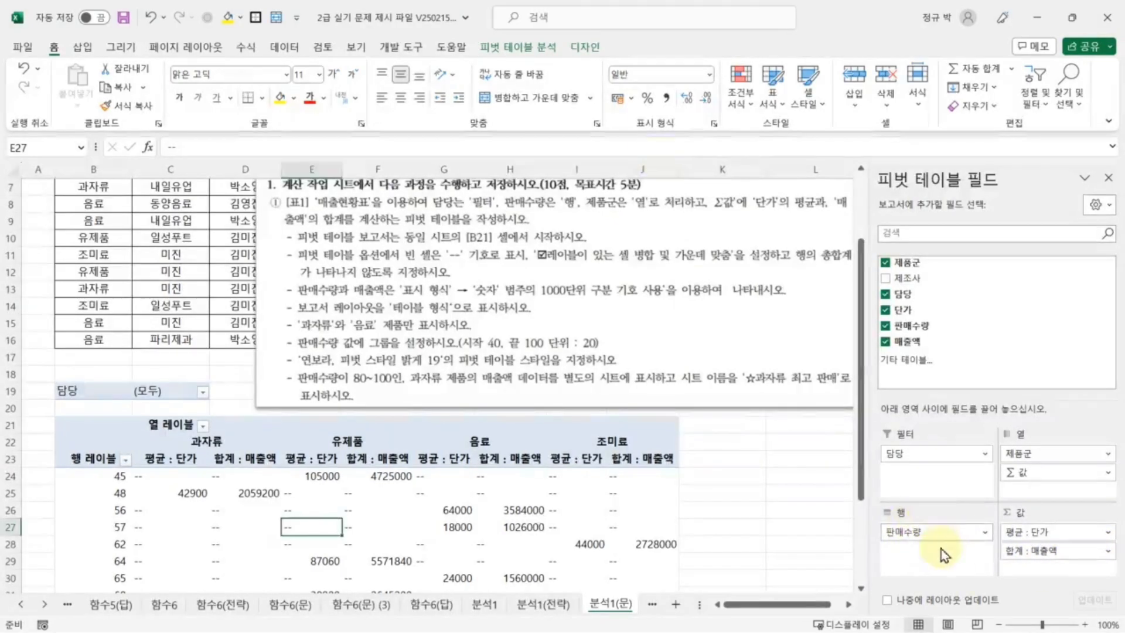
click(984, 533)
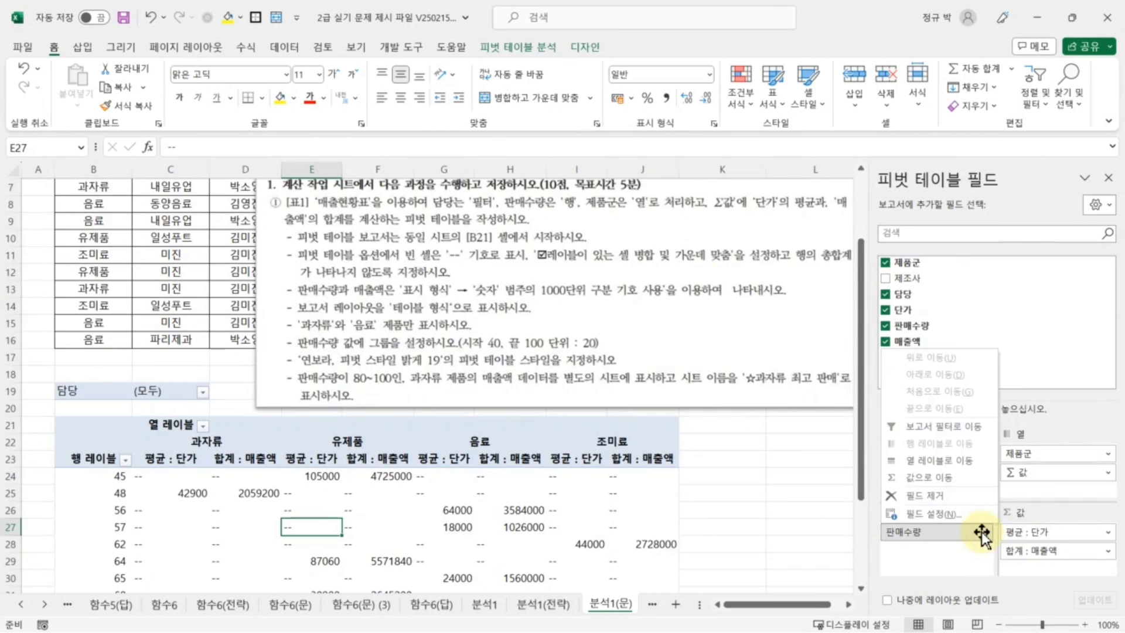
click(940, 512)
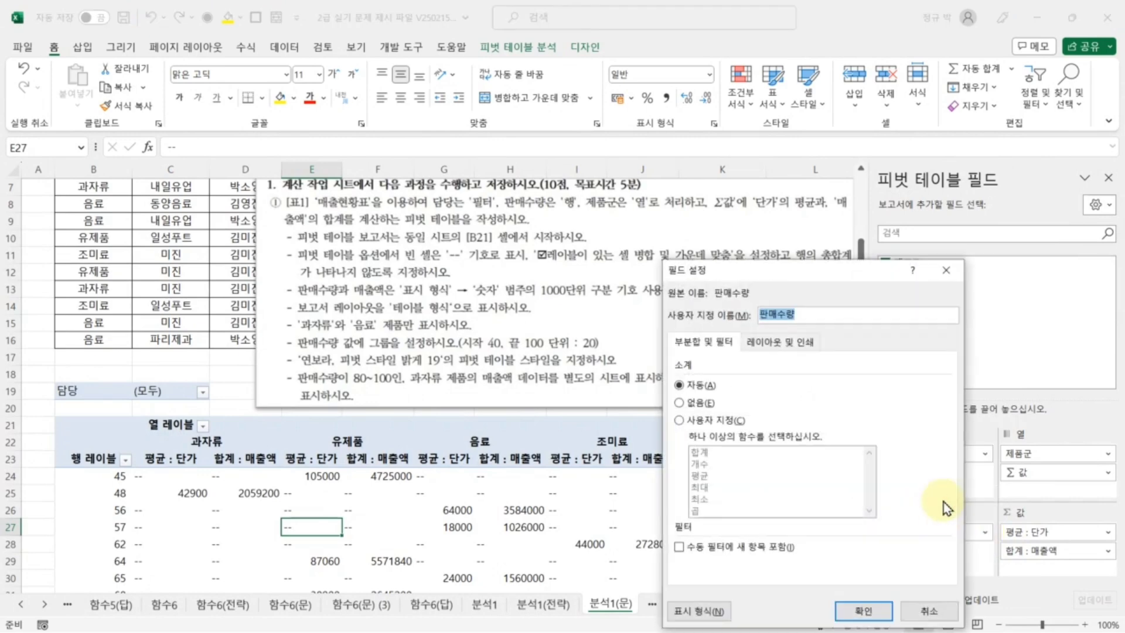
click(699, 612)
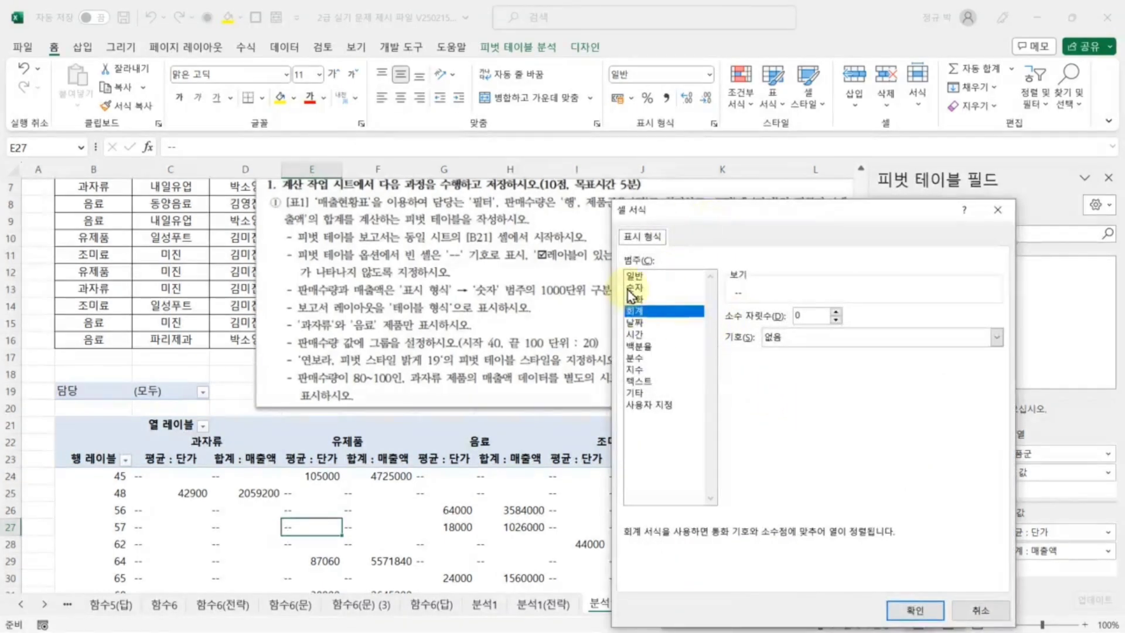
click(630, 288)
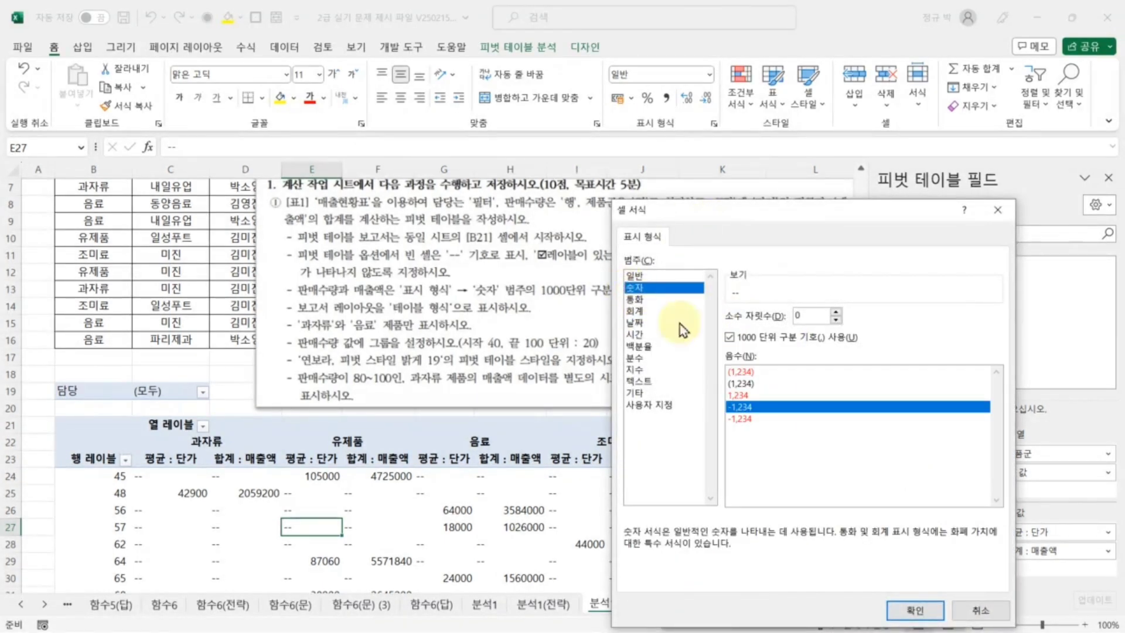
click(730, 338)
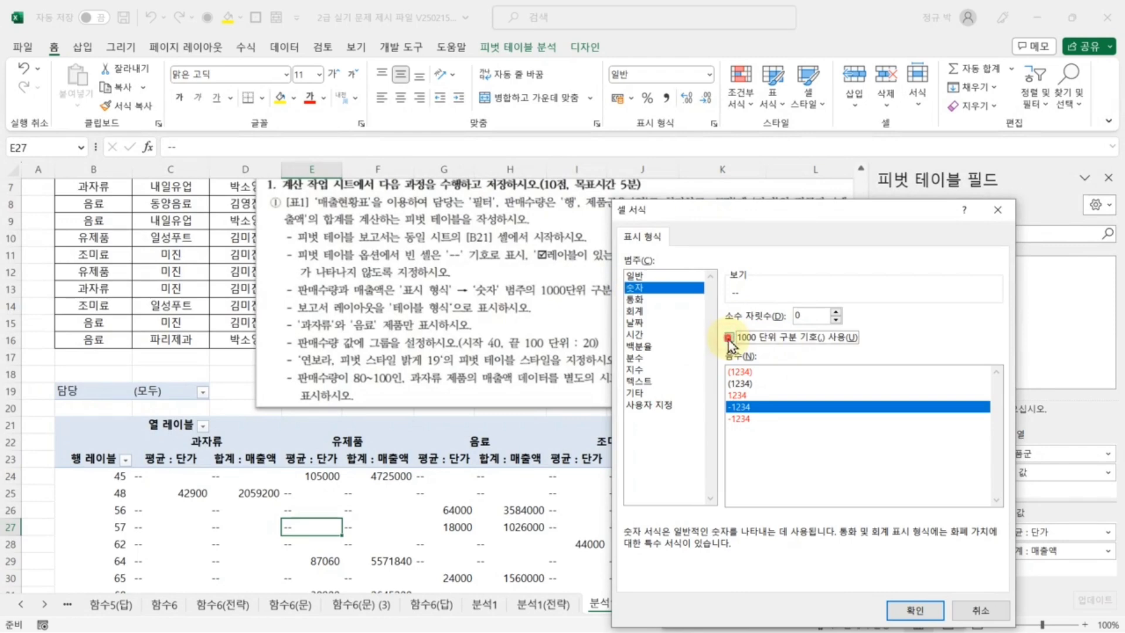
click(730, 337)
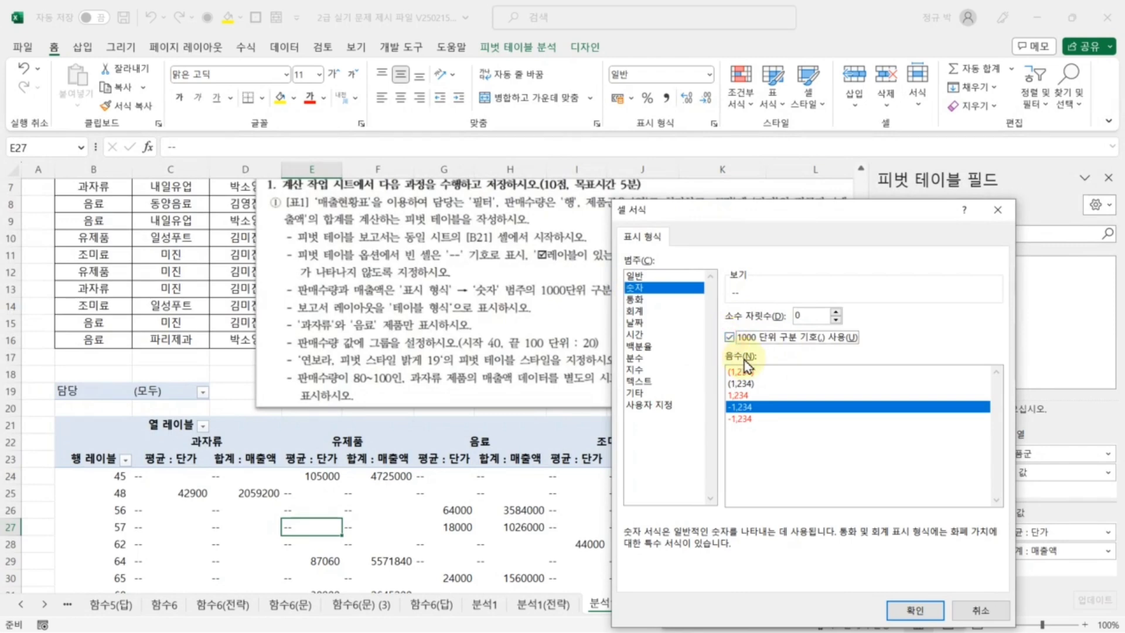
click(917, 610)
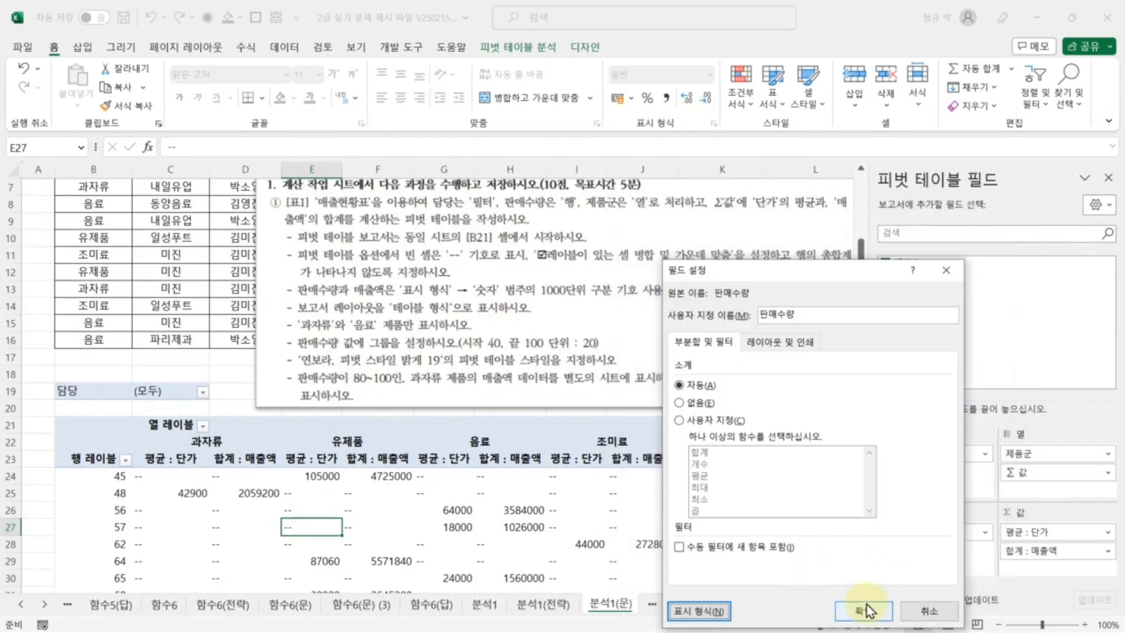
click(863, 611)
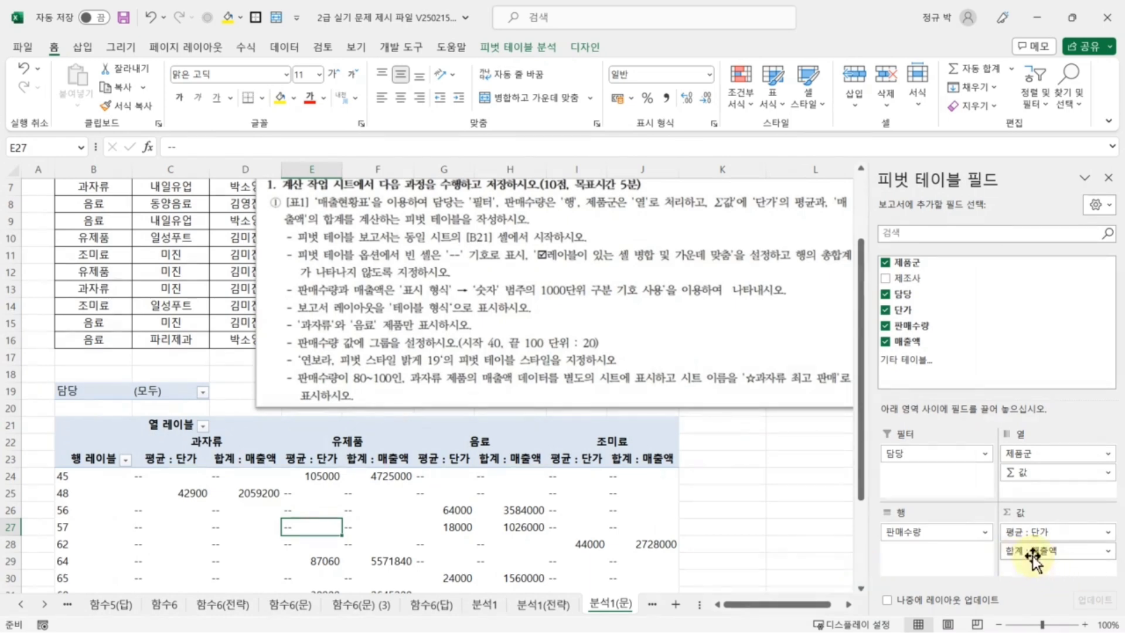
- Format the 매출액 sum value field with the 숫자 (number) category and the 1000 separator
click(1108, 551)
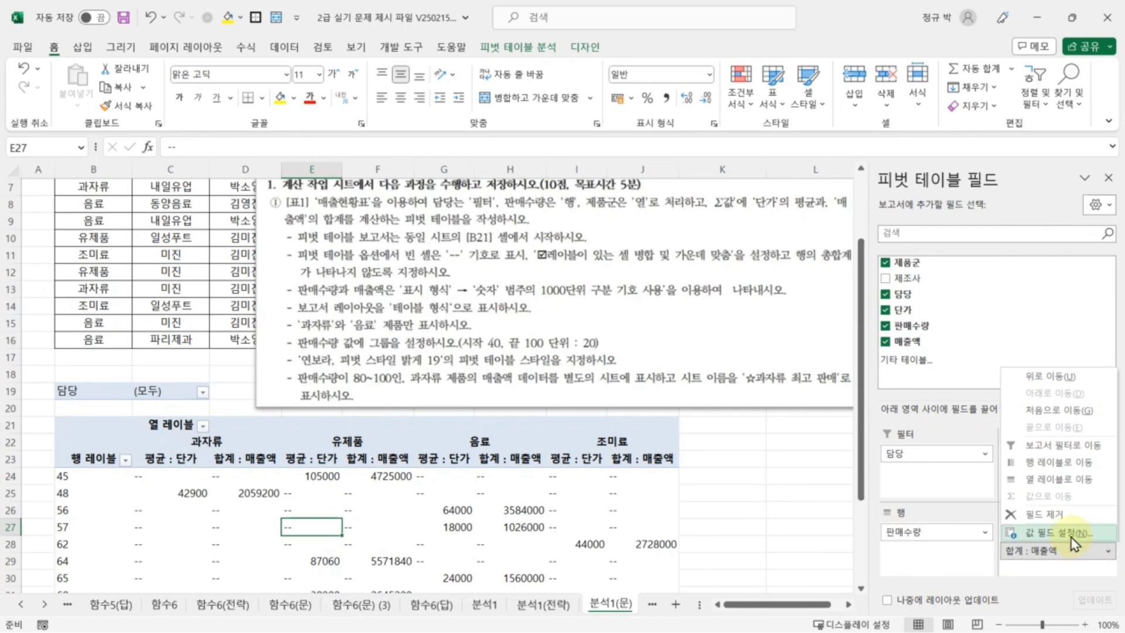
click(1072, 534)
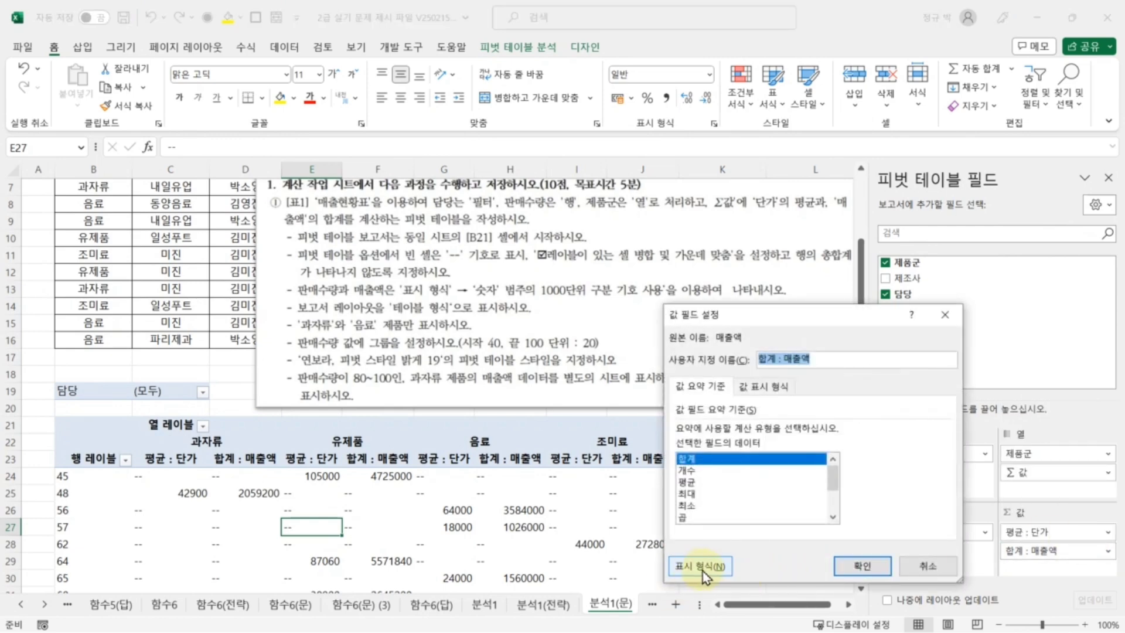
click(703, 566)
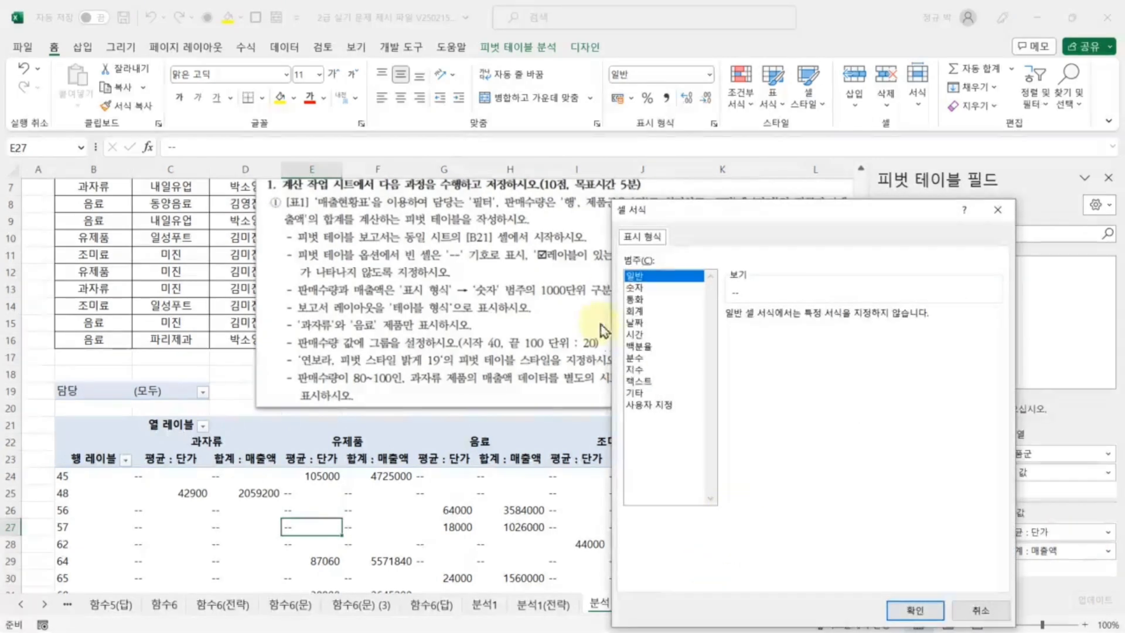
click(639, 288)
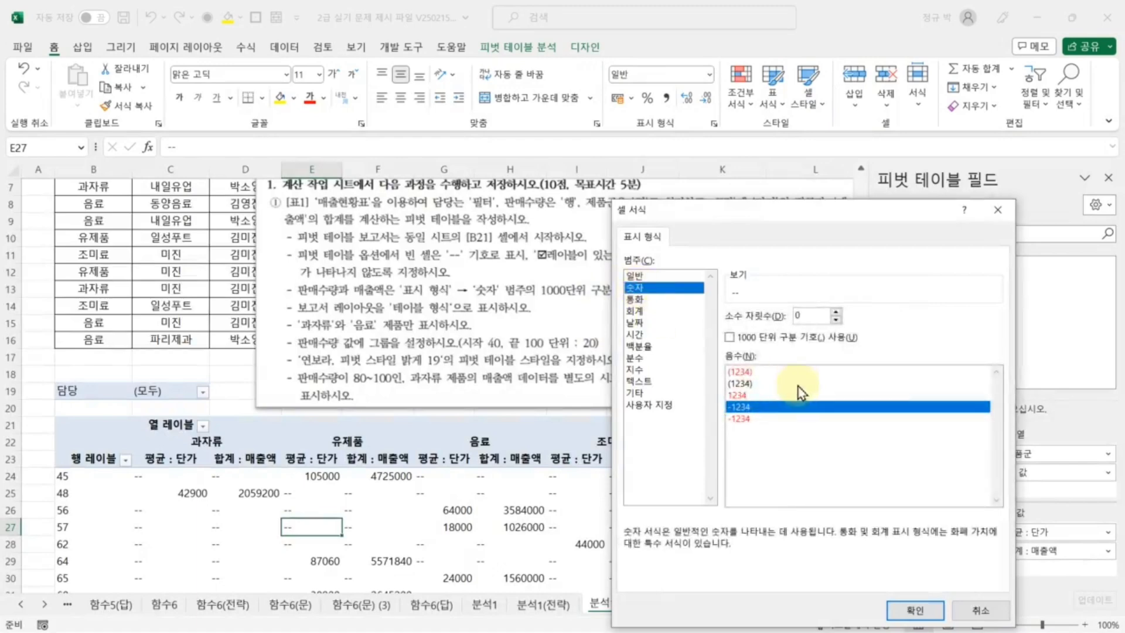
click(730, 338)
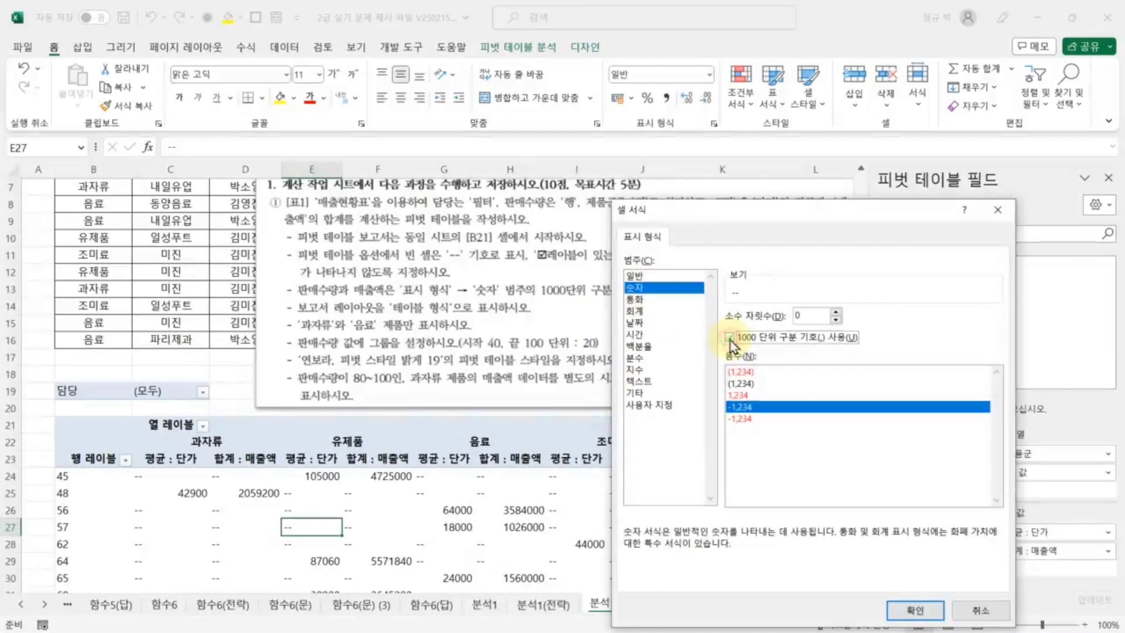
click(916, 610)
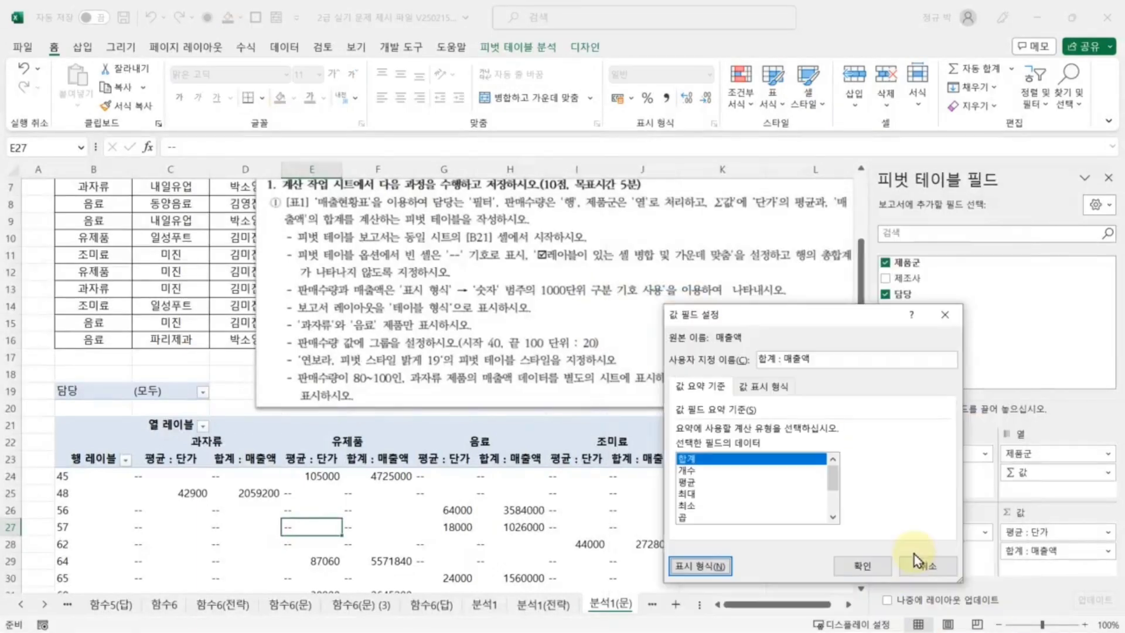
click(868, 569)
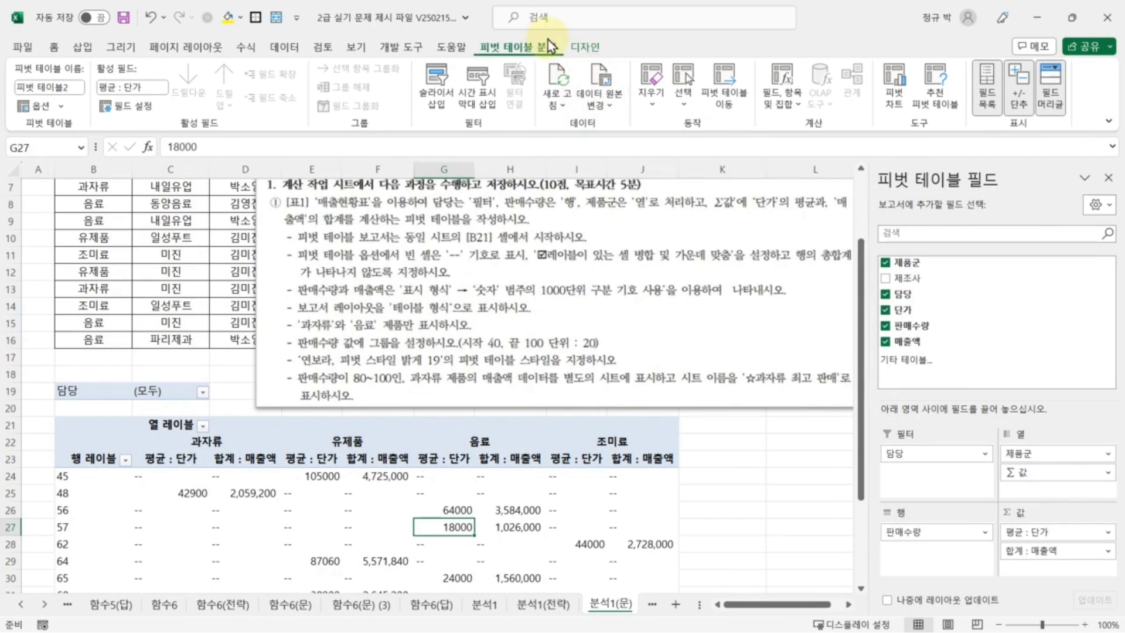
- Change the pivot table's report layout to tabular form (테이블 형식으로 표시)
click(596, 46)
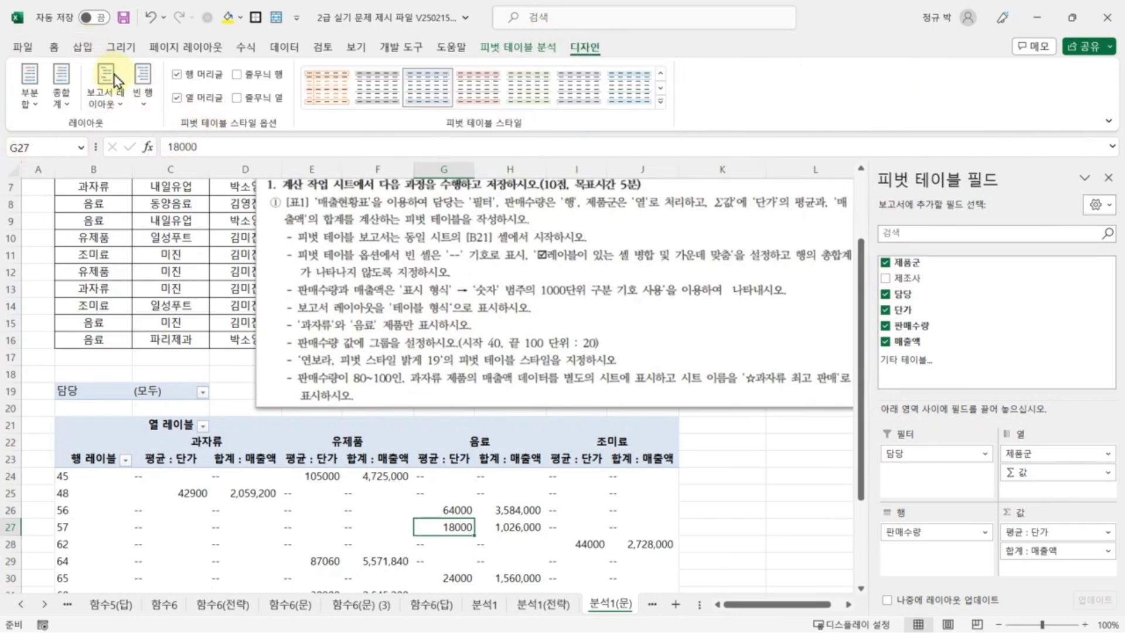
click(120, 110)
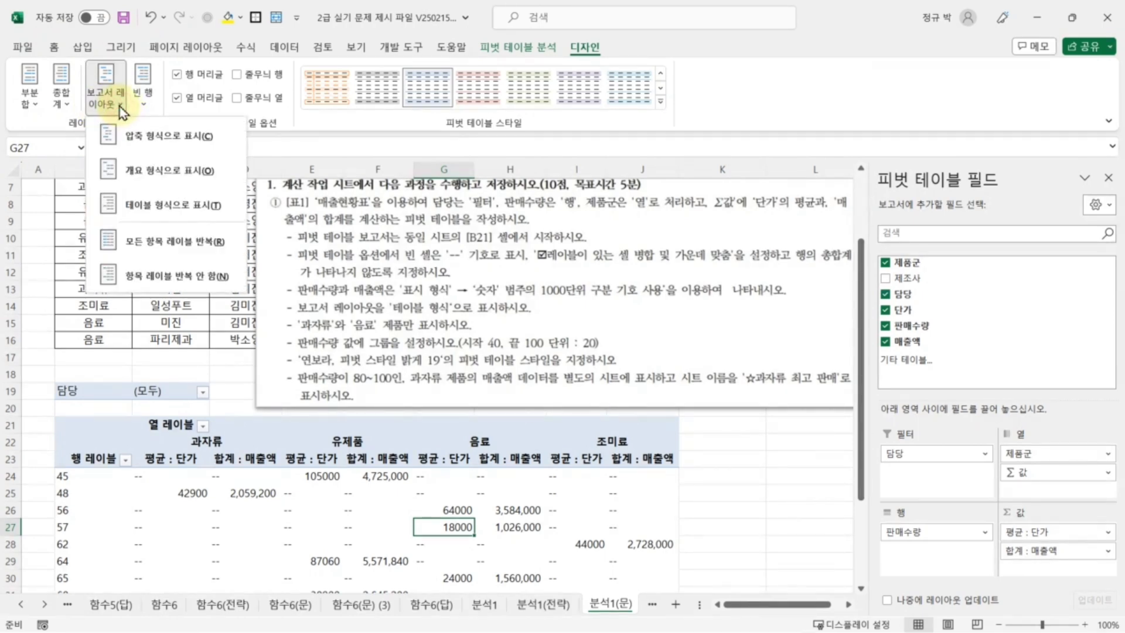
click(158, 207)
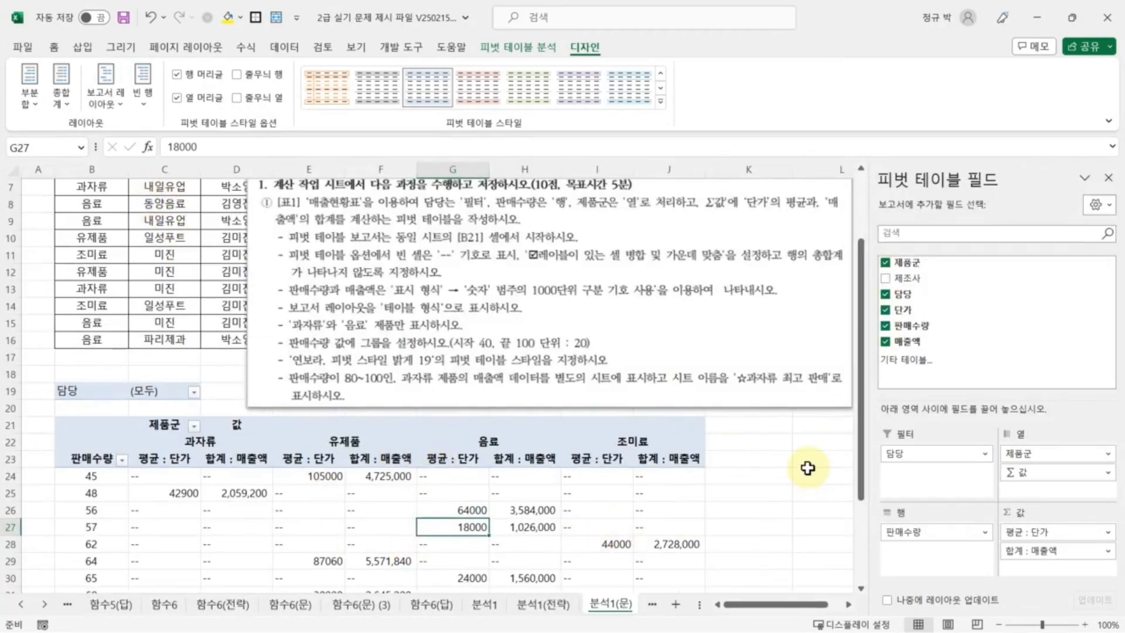
- Filter the pivot table's 제품군 column field to show only 과자류 and 음료
click(491, 7)
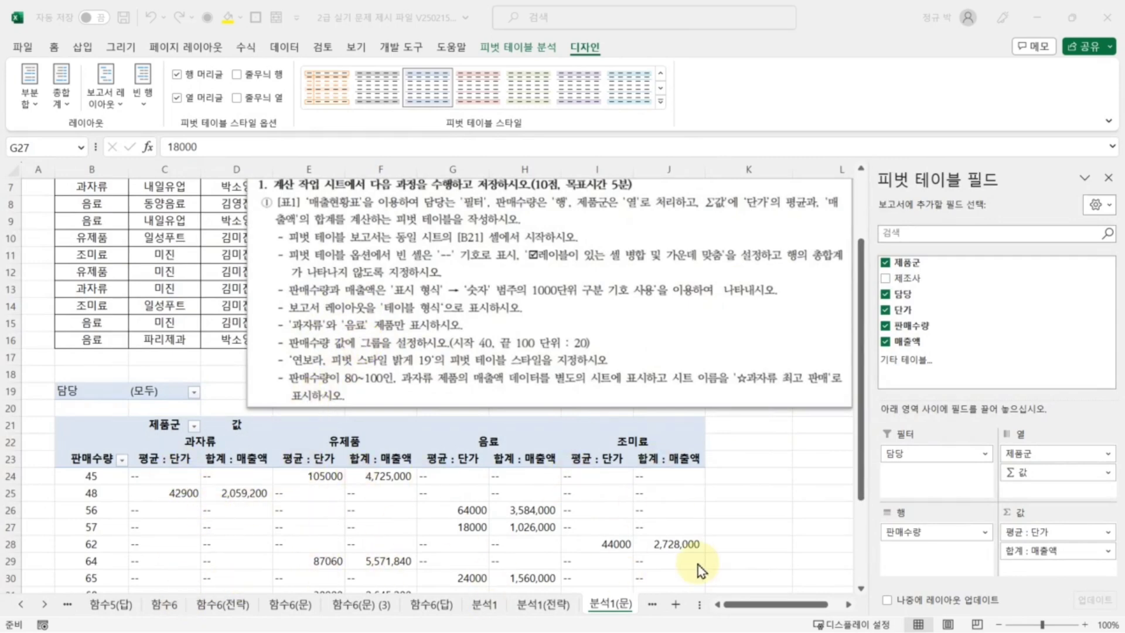
click(193, 425)
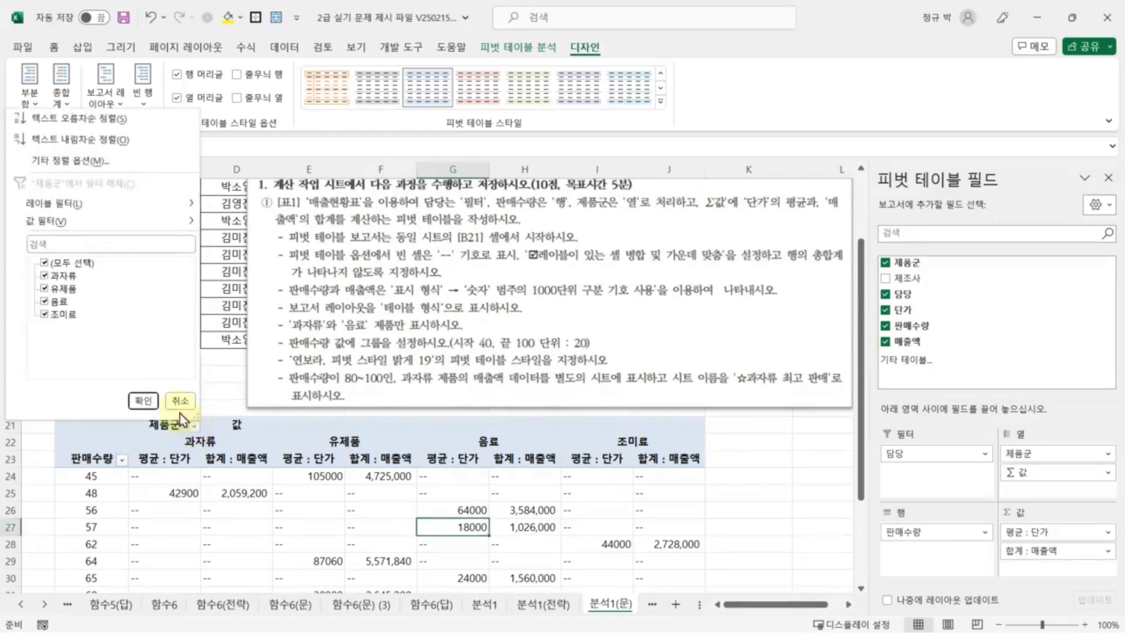
click(44, 263)
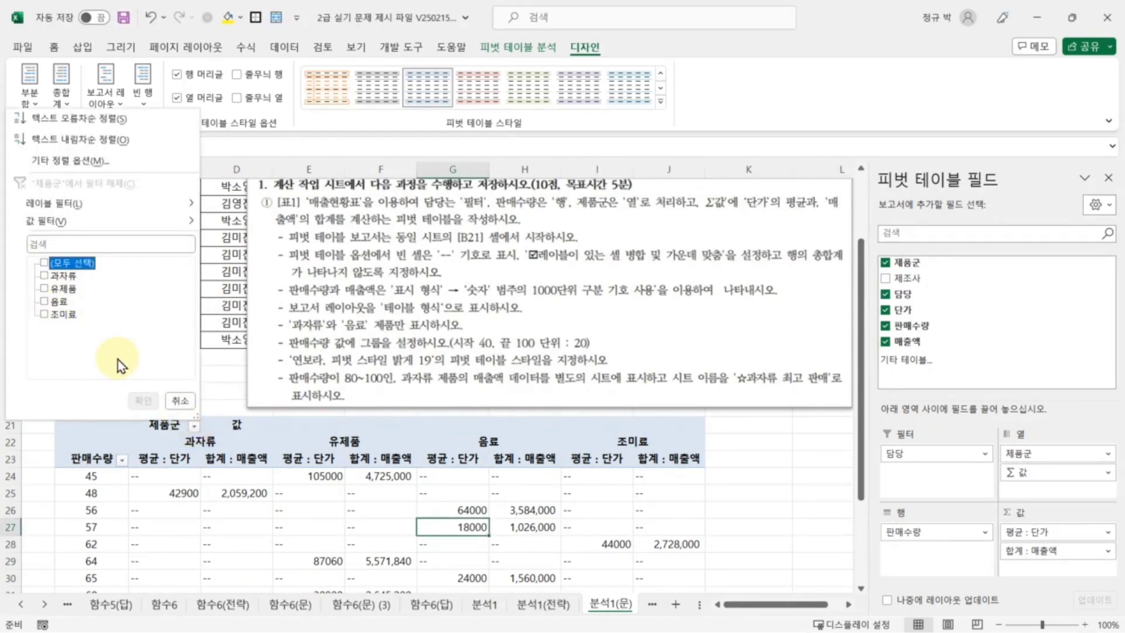
click(44, 276)
click(44, 301)
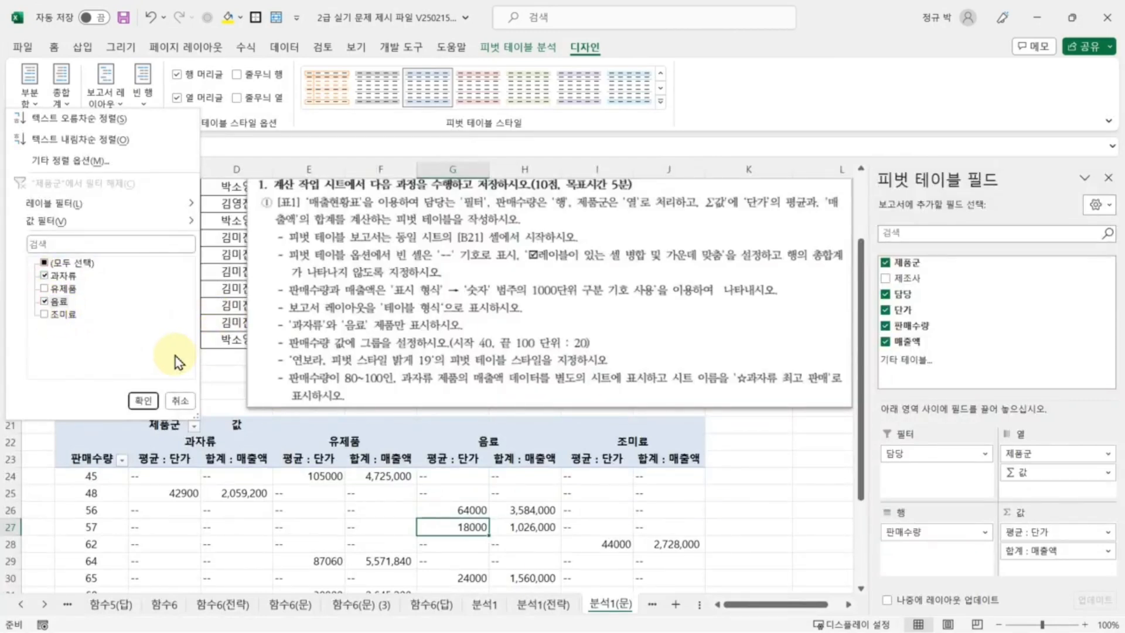
click(145, 402)
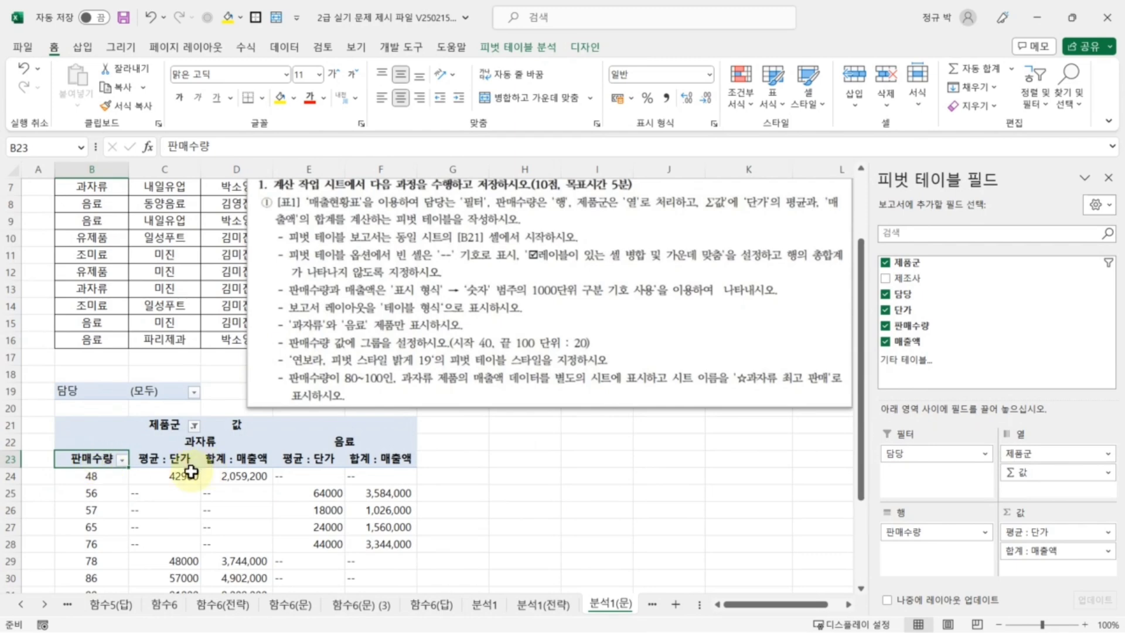
- Group the pivot table's 판매수량 row field with start 40, end 100 and an interval of 20
right_click(87, 460)
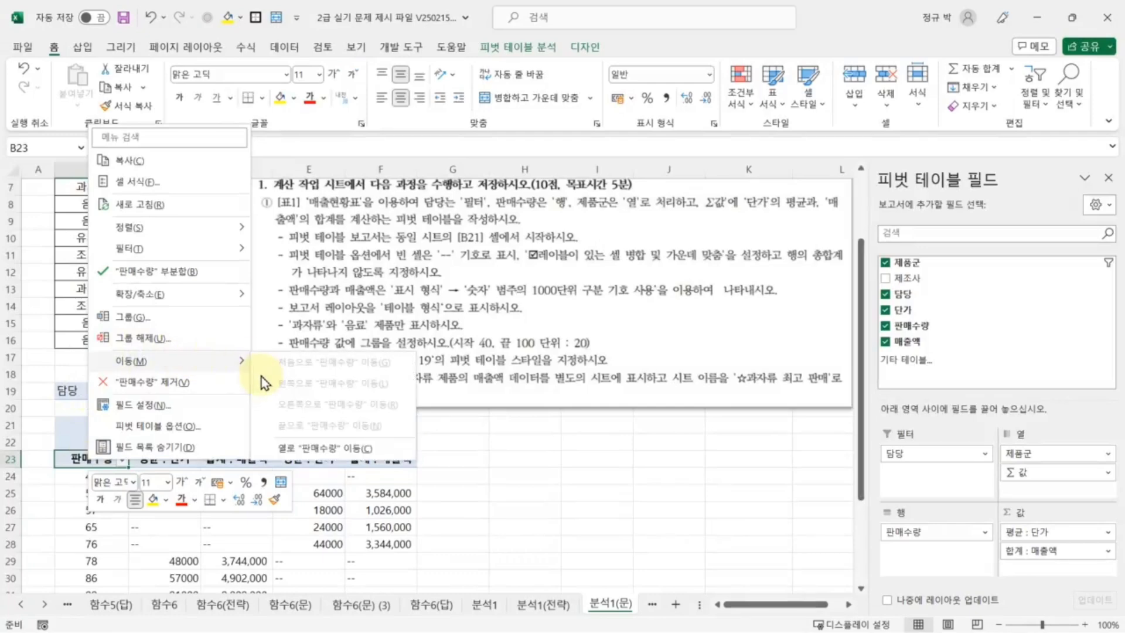
click(144, 319)
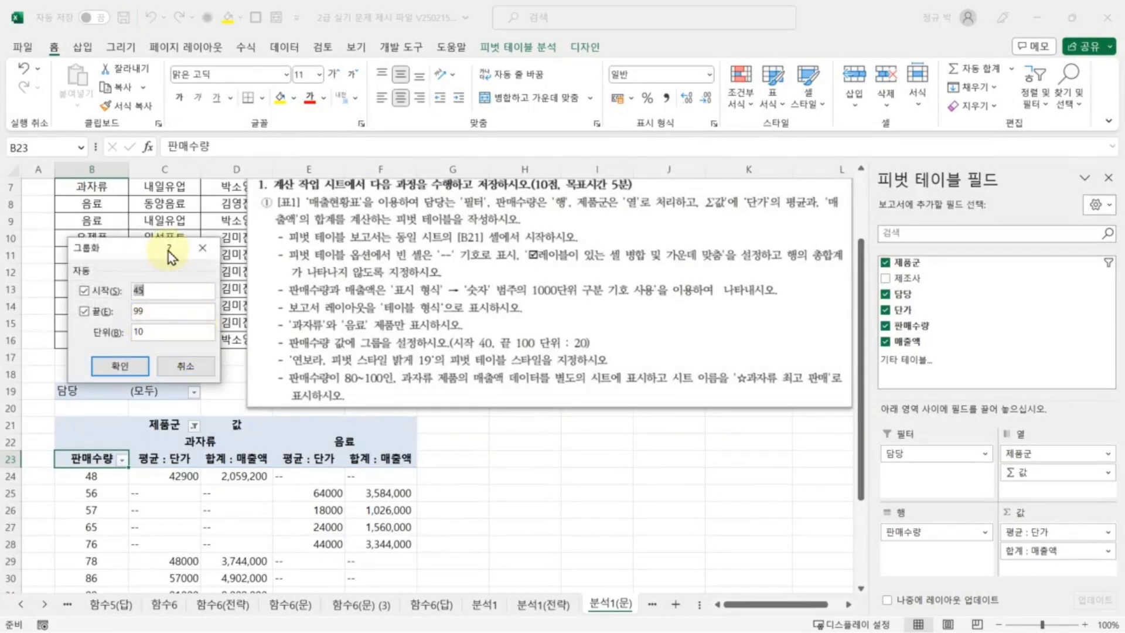
drag(144, 252, 509, 403)
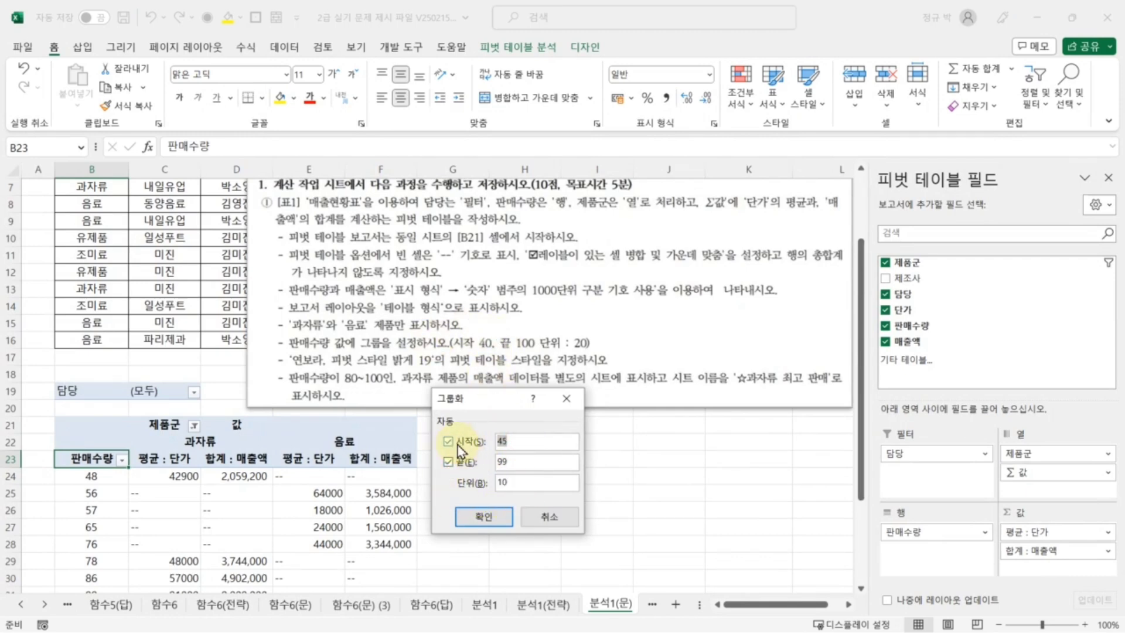
click(505, 462)
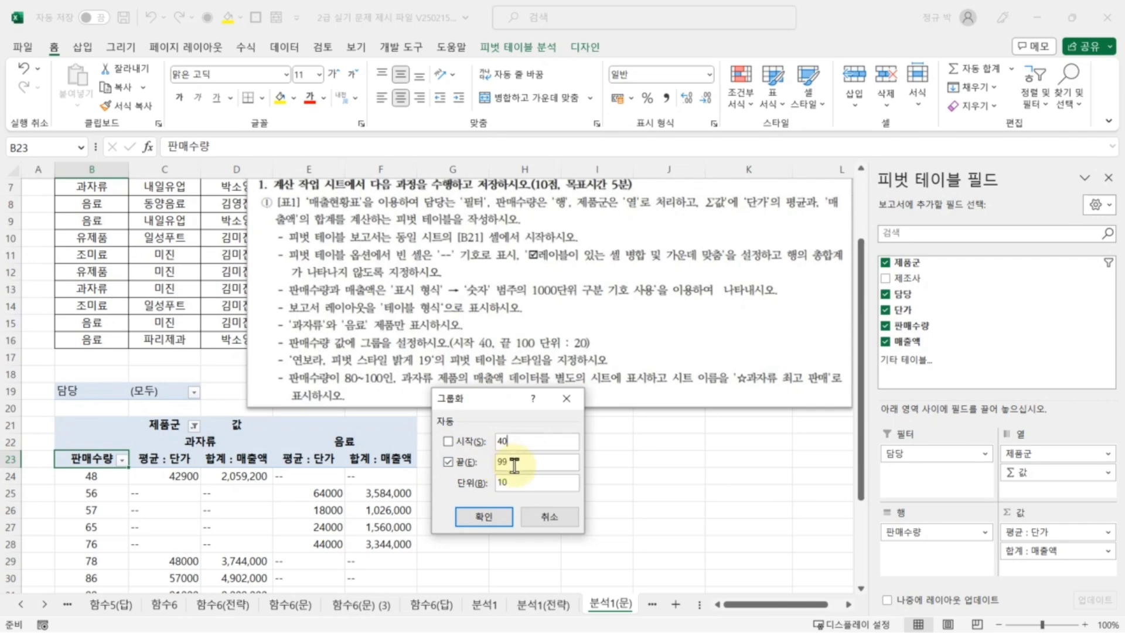
click(470, 477)
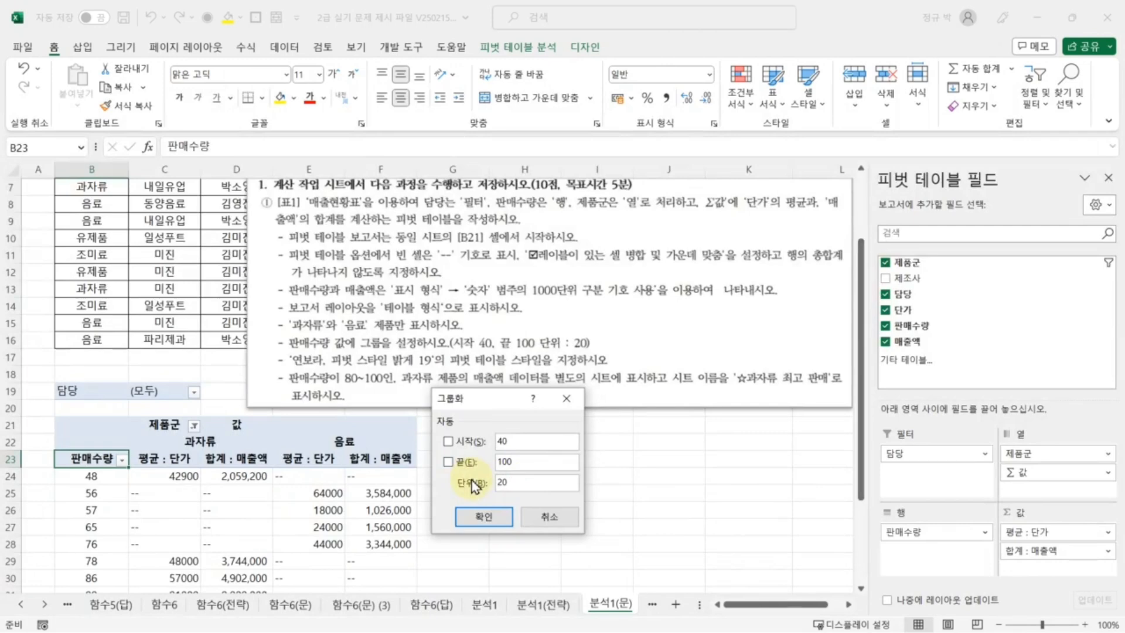
click(476, 518)
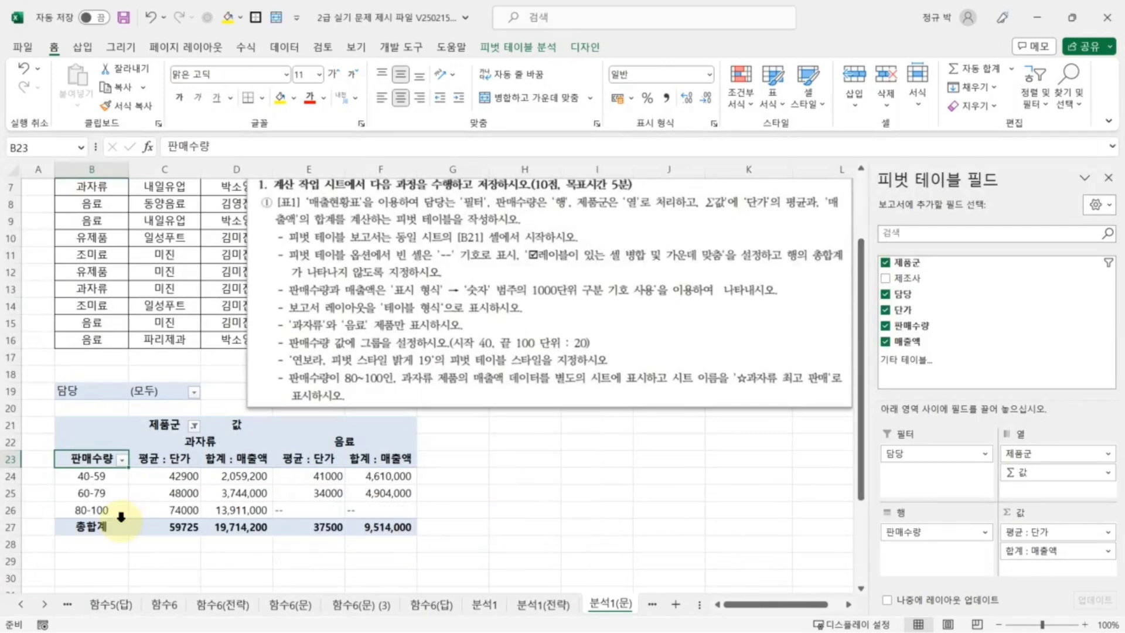
- Apply the 연보라, 피벗 스타일 밝게 19 style to the pivot table
scroll(115, 486, down, 1)
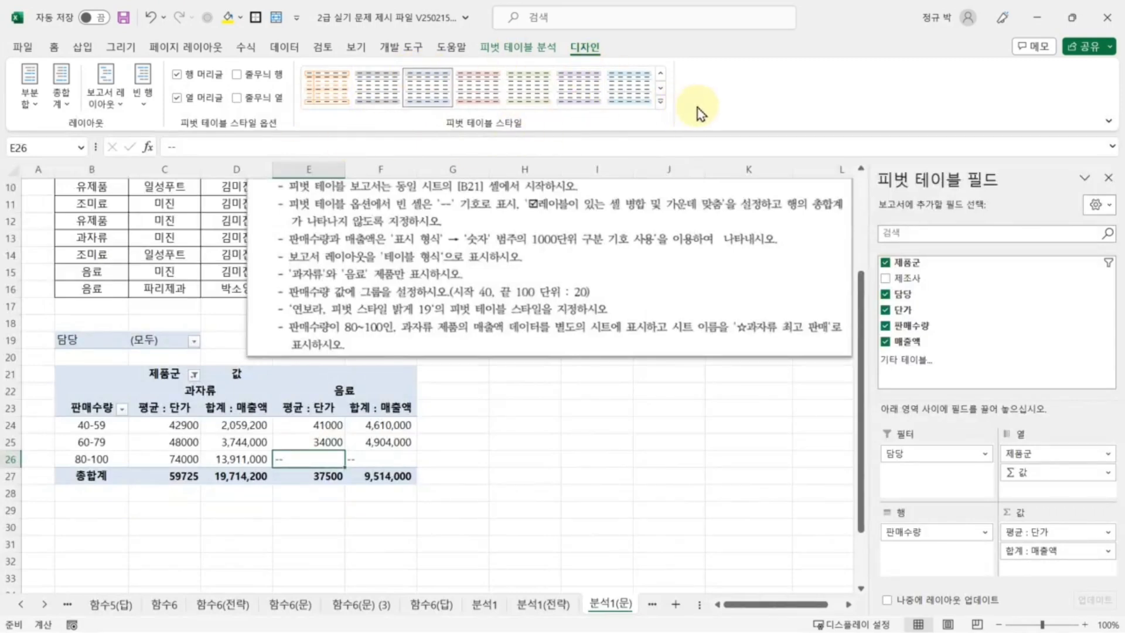
click(661, 104)
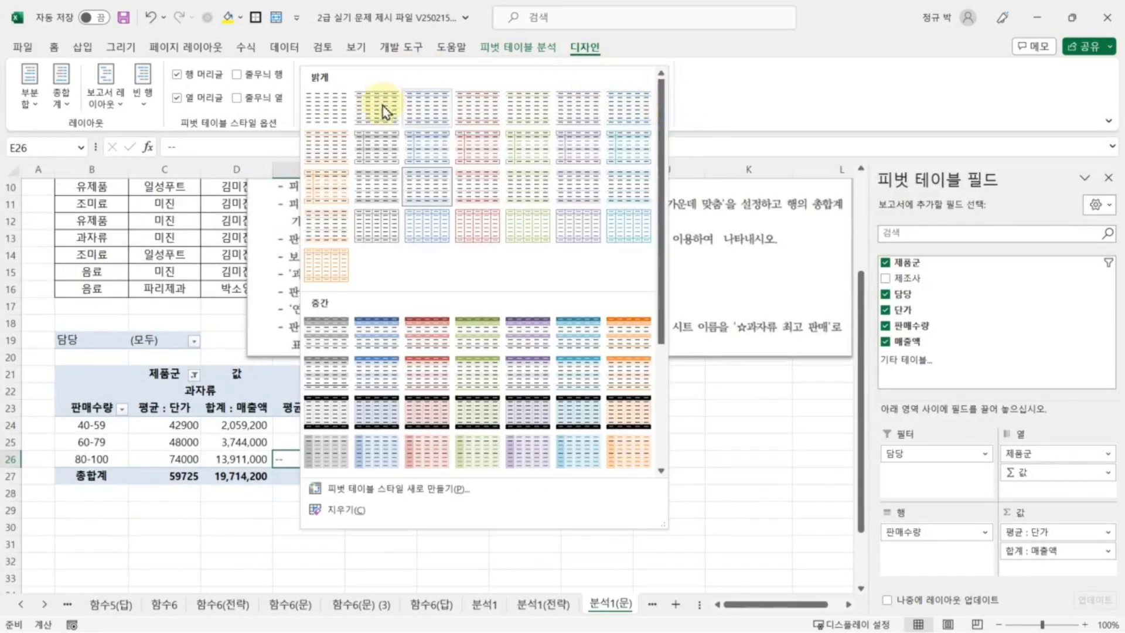
click(581, 184)
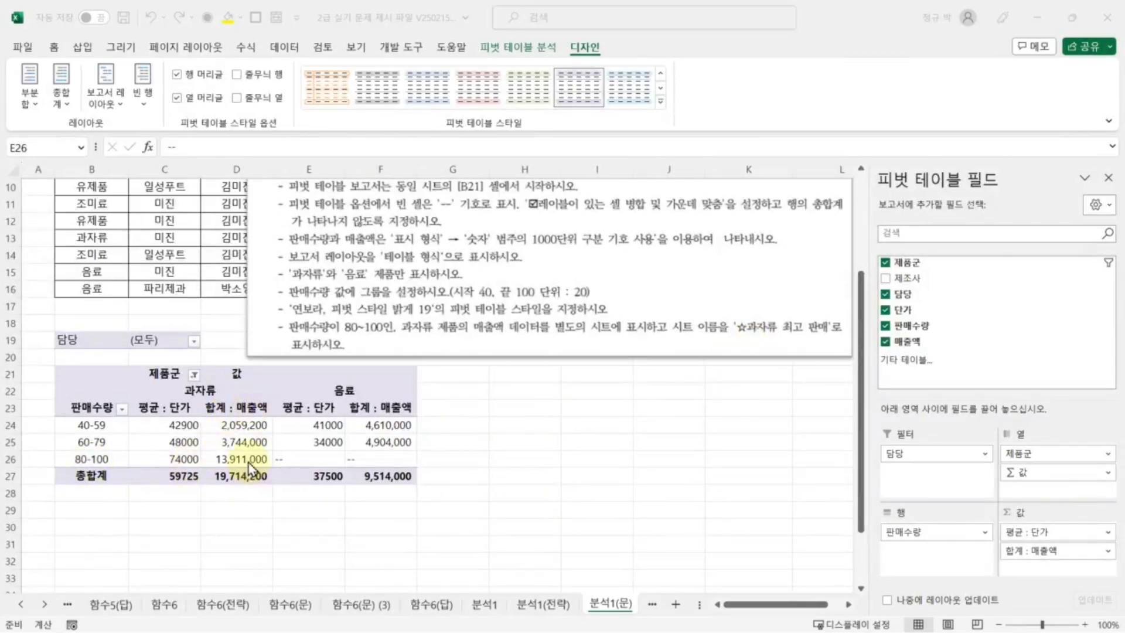
- Extract the source records behind the 과자류 매출액 sum for 판매수량 80-100 to a separate sheet and rename that sheet ☆과자류 최고 판매
click(232, 460)
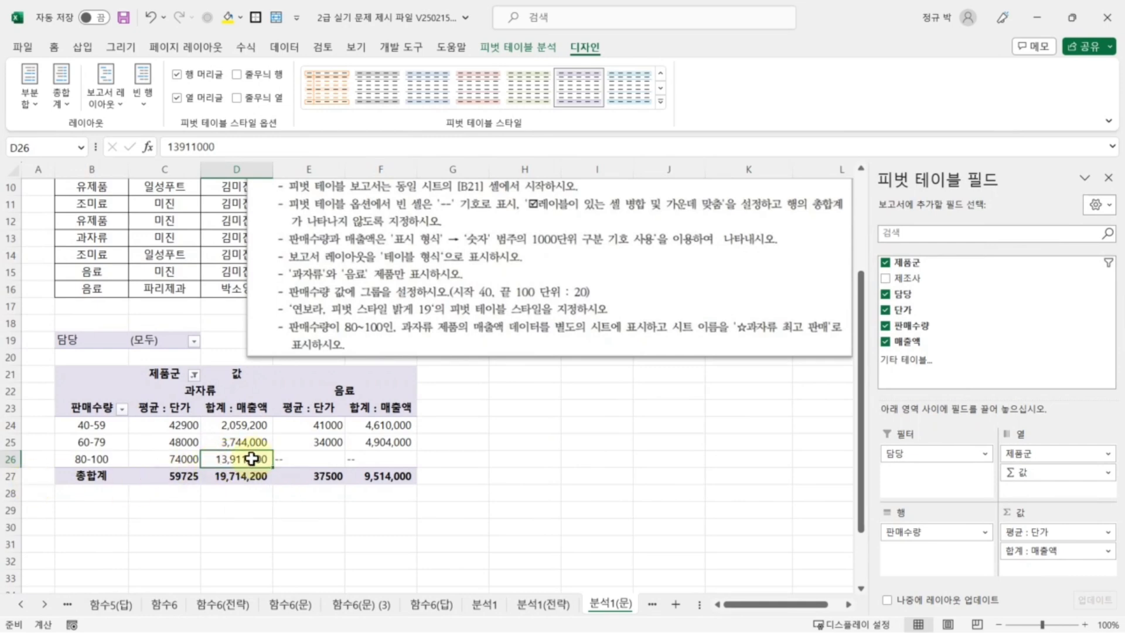
double_click(233, 459)
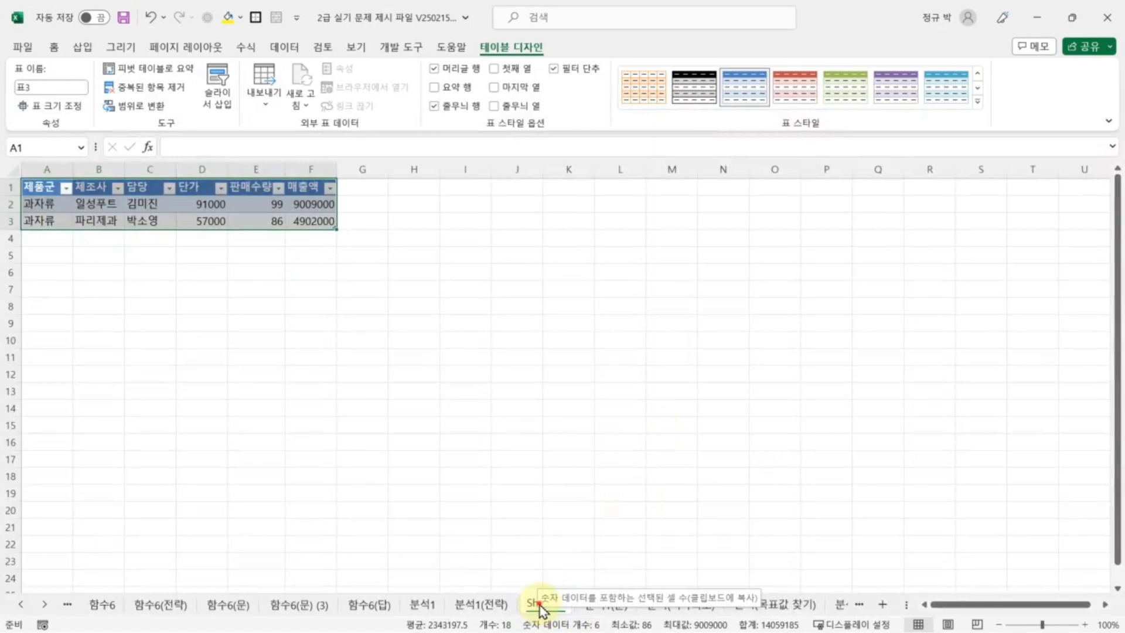
double_click(548, 605)
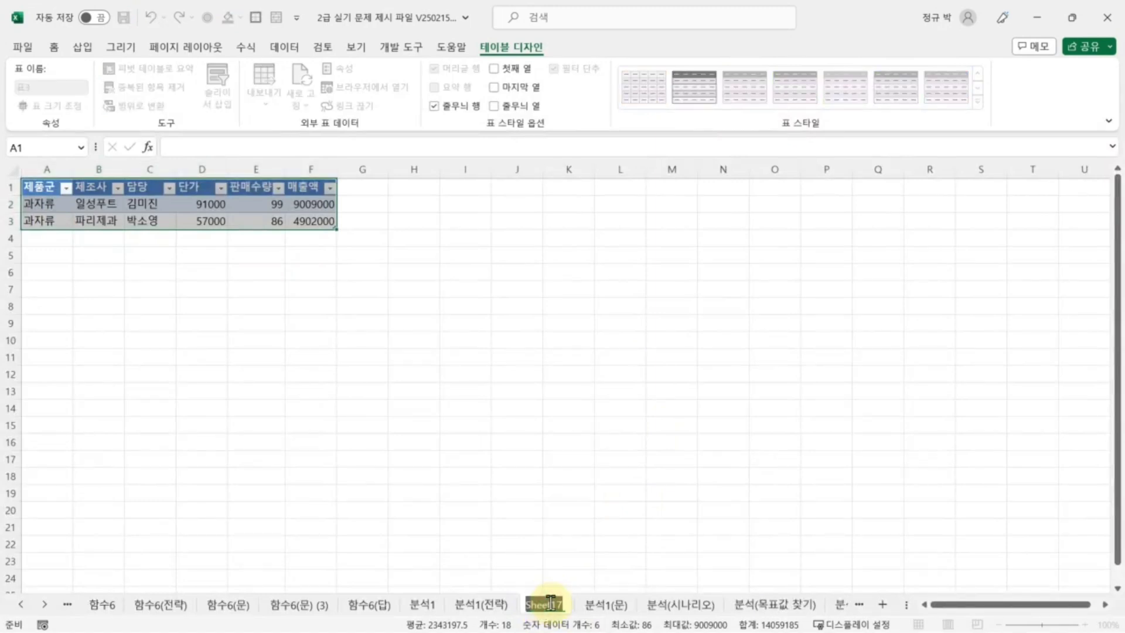
text(ㅁ)
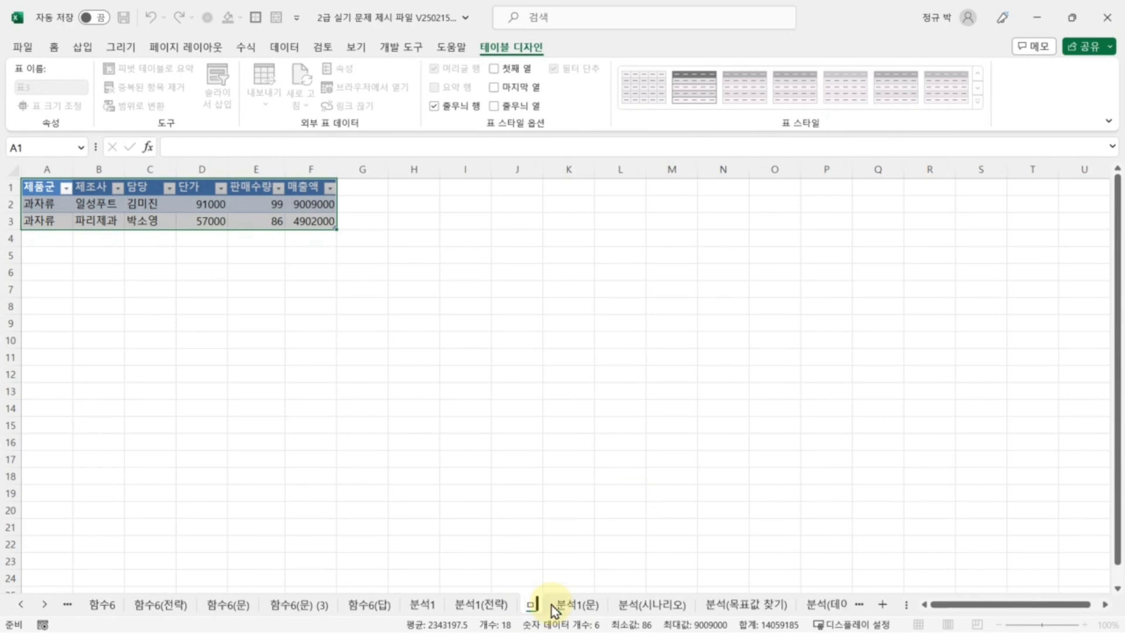
key(Hangul_Hanja)
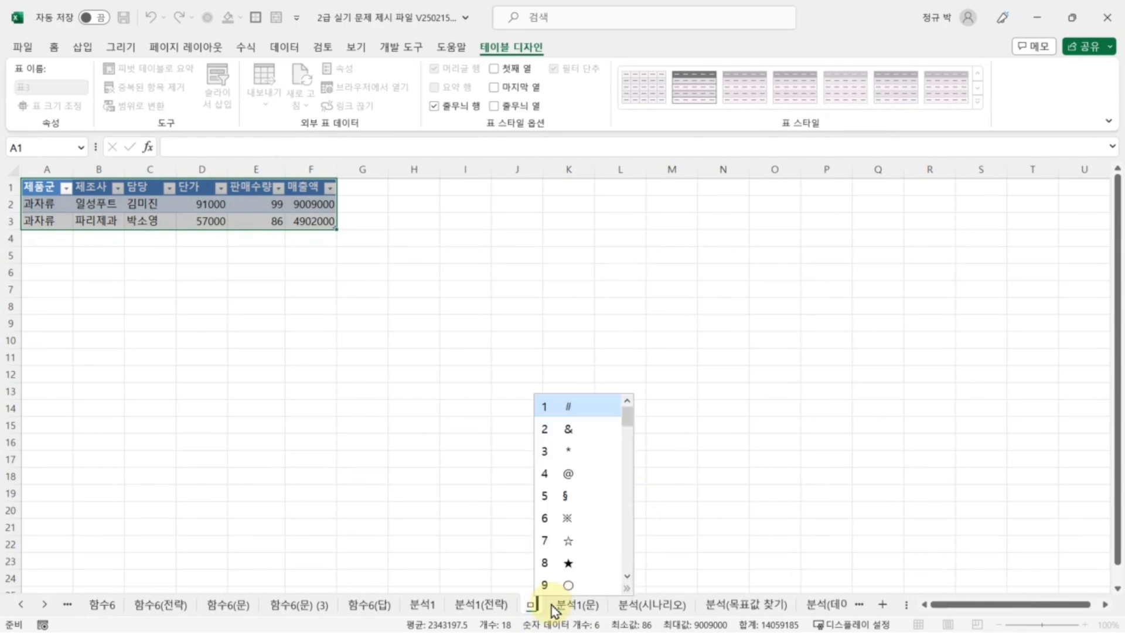
click(569, 541)
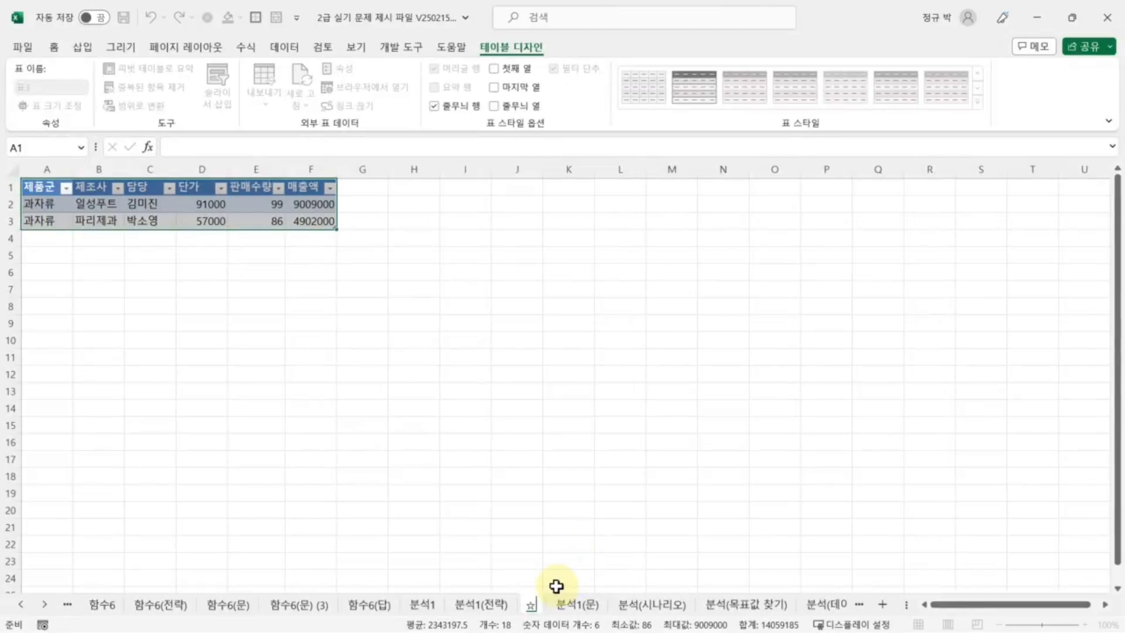
text(과자류)
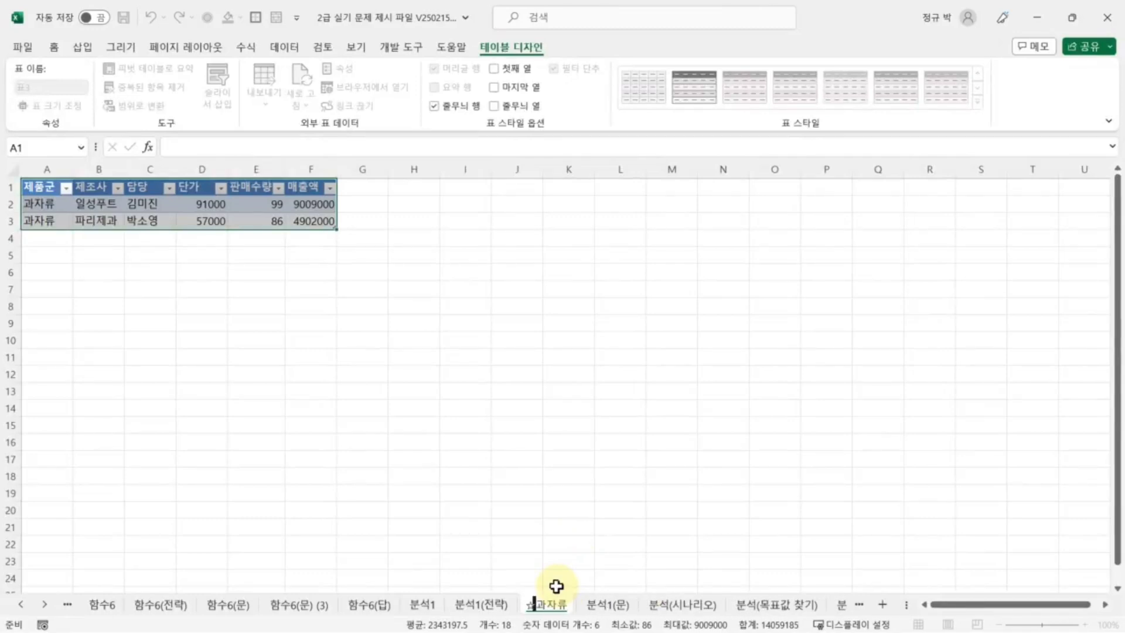
text( 최고 ㅍ)
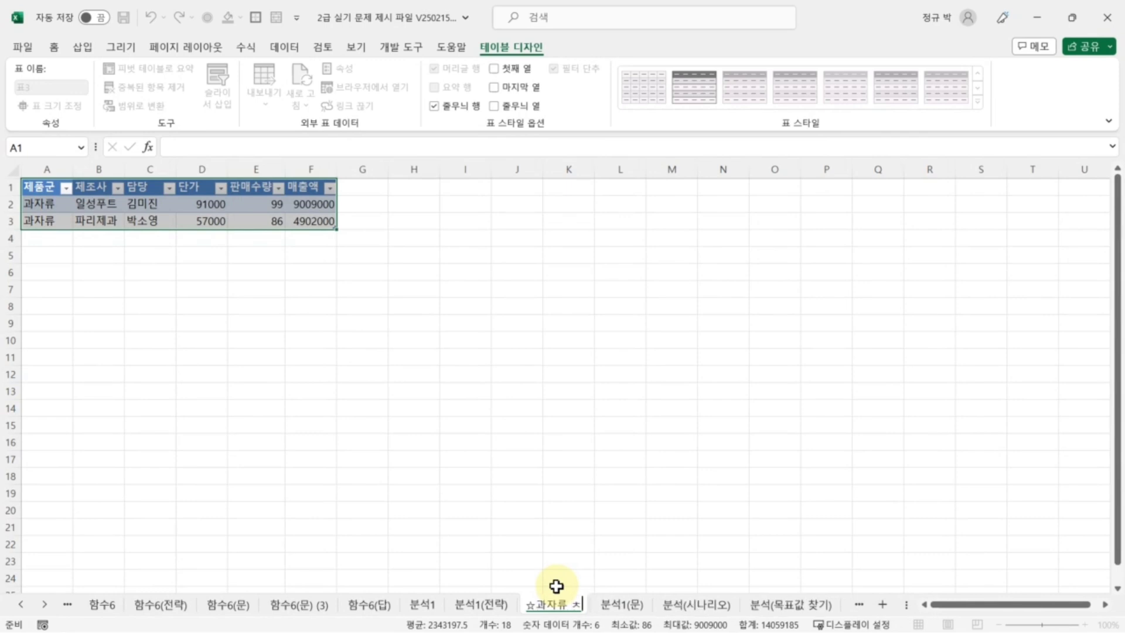
text(판매)
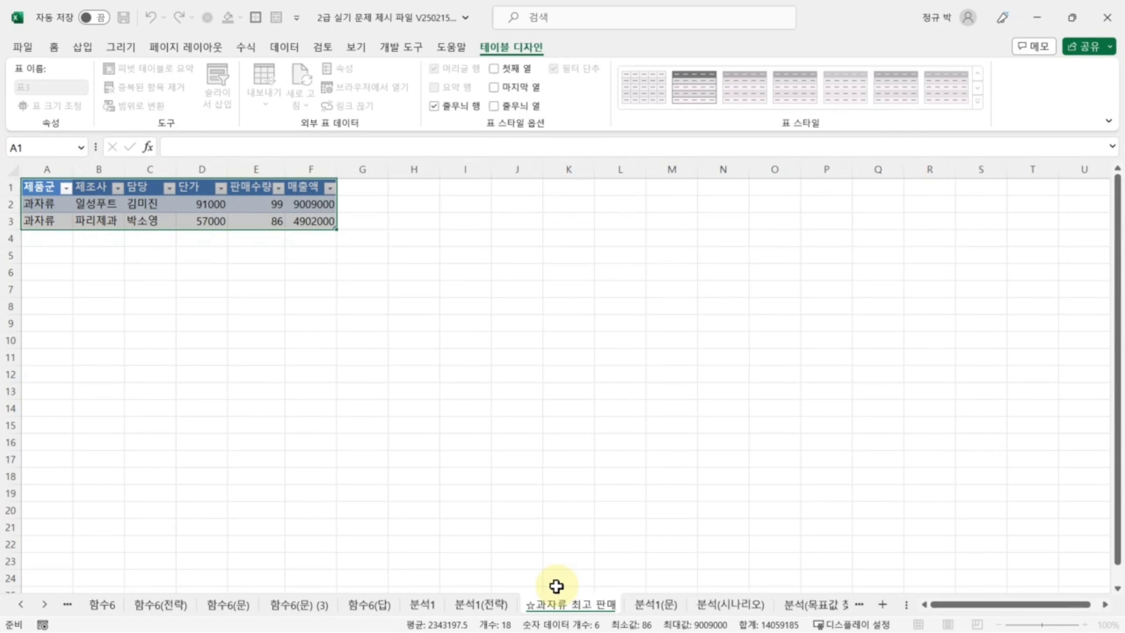
click(574, 563)
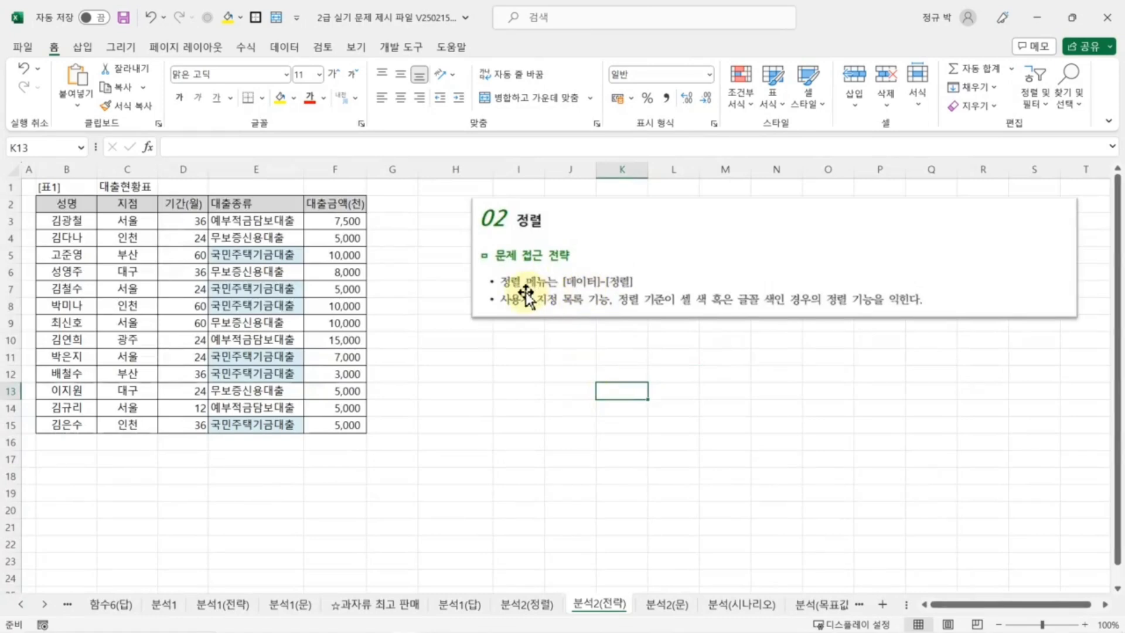
- Start a sort of the 대출현황표 range B2:F15 on the 분석2(문) sheet, with 지점 as the first sort key
click(284, 48)
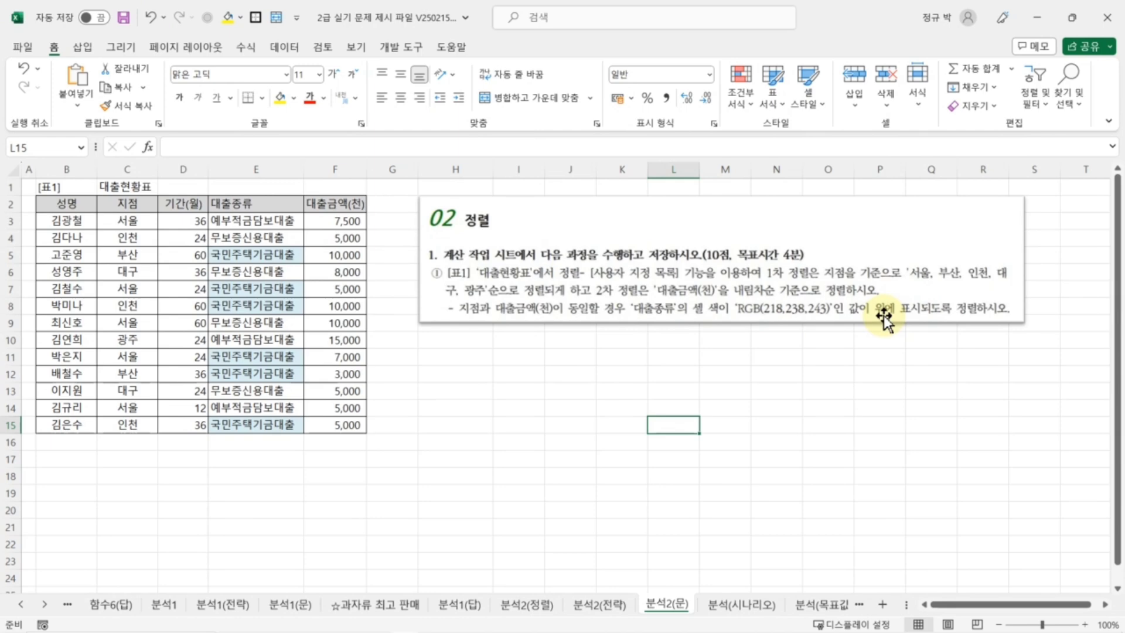
click(284, 46)
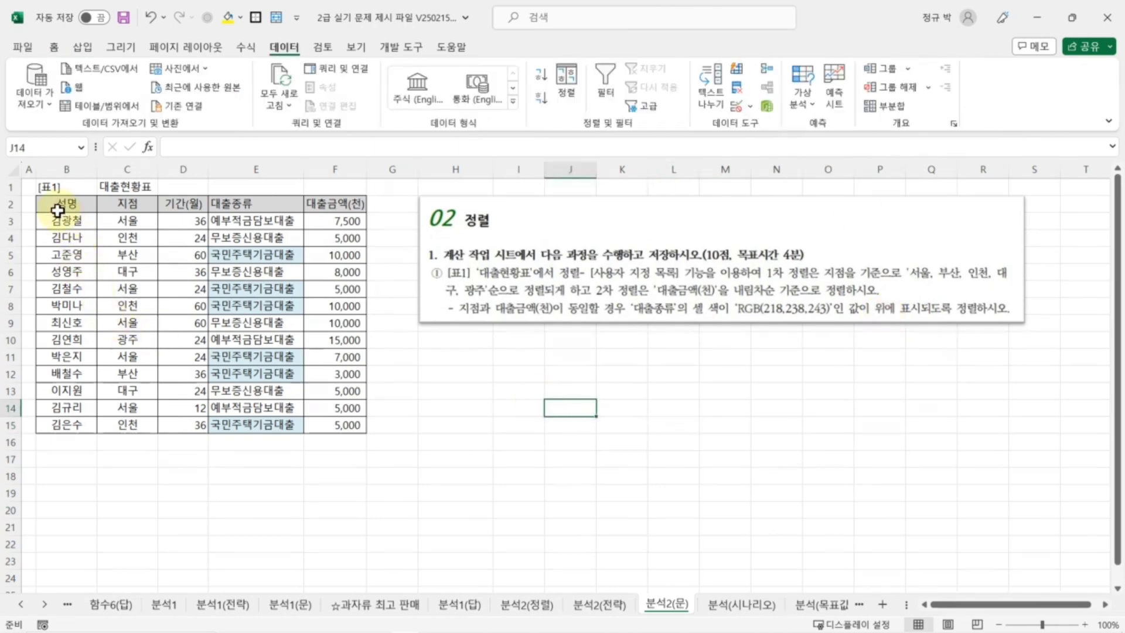
click(73, 207)
drag(74, 207, 343, 426)
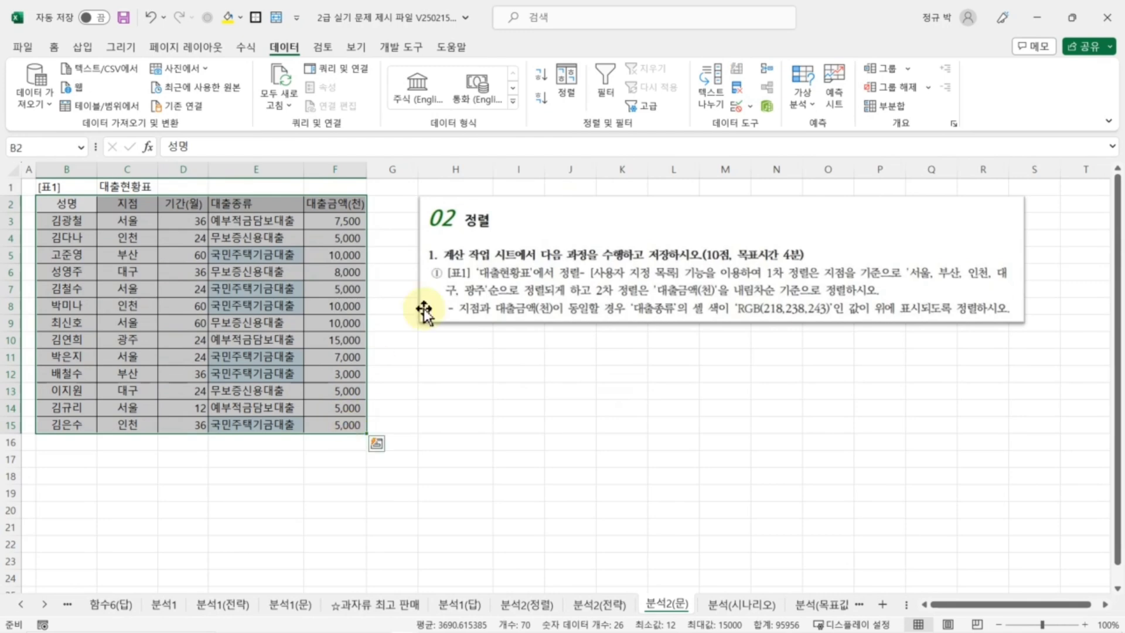
click(567, 79)
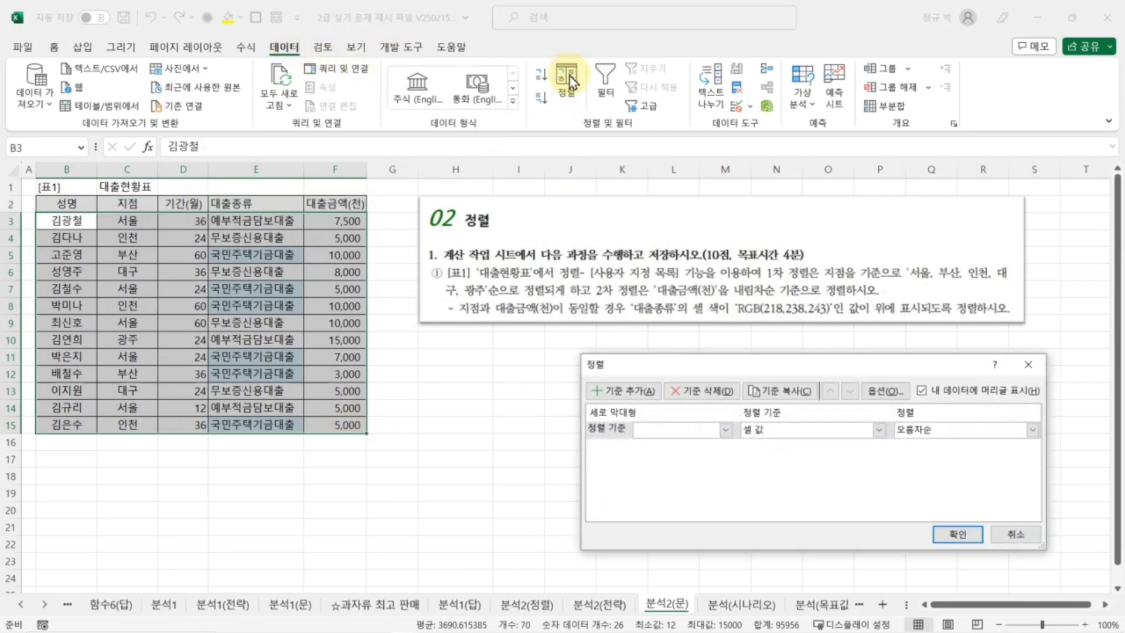
click(762, 271)
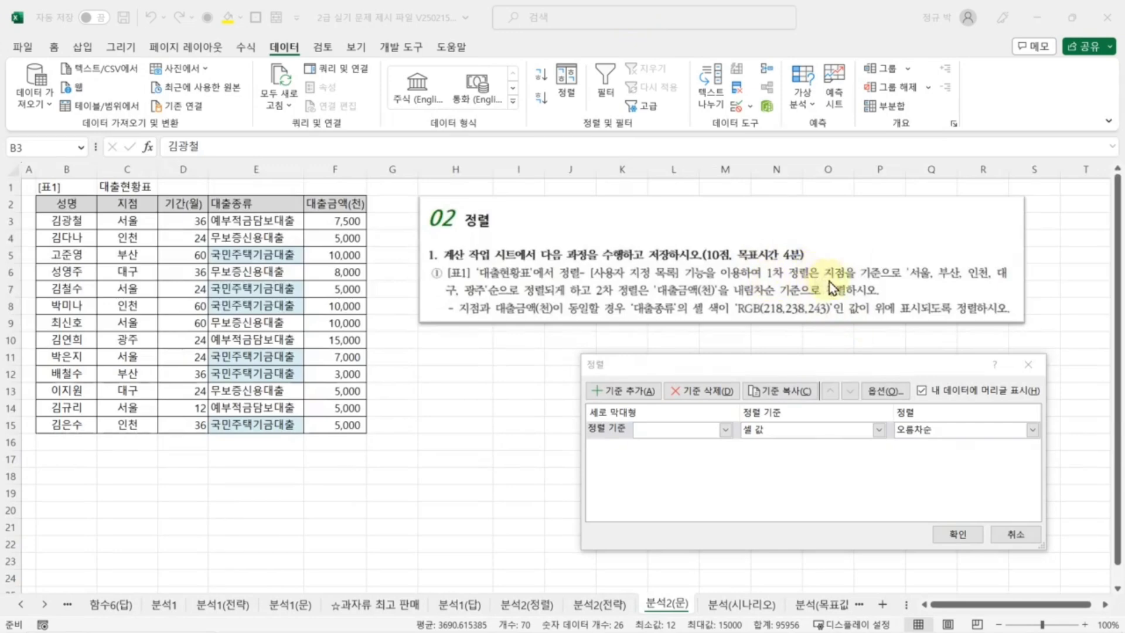
click(726, 429)
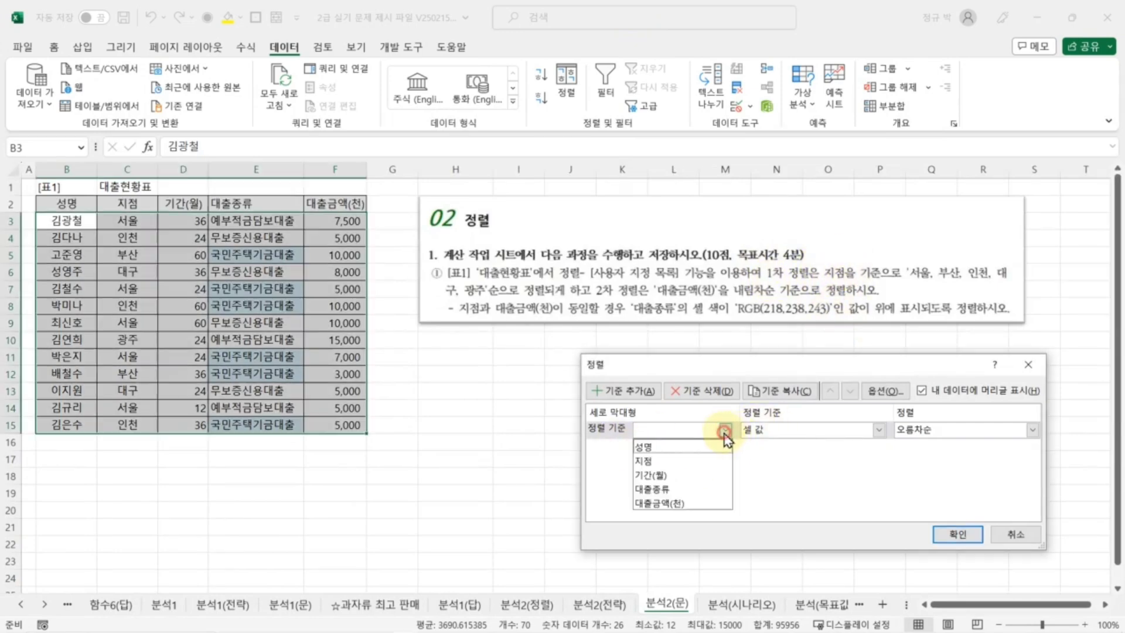
click(674, 461)
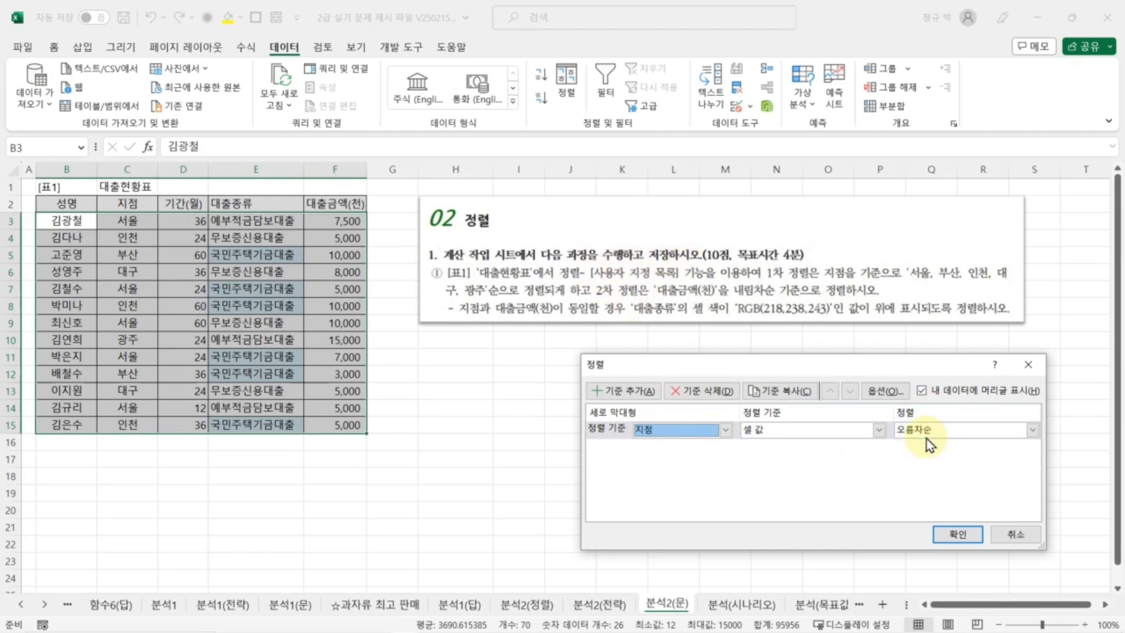
- Create the custom list 서울, 부산, 인천, 대구, 광주 and use it as the sort order for the 지점 key
click(1032, 430)
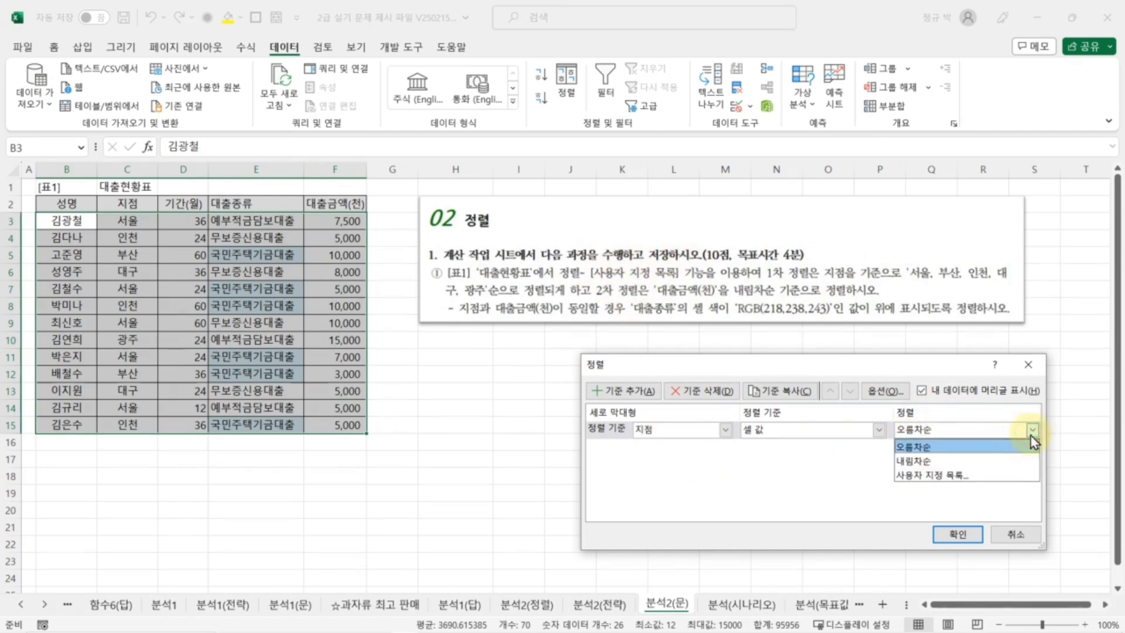
click(961, 475)
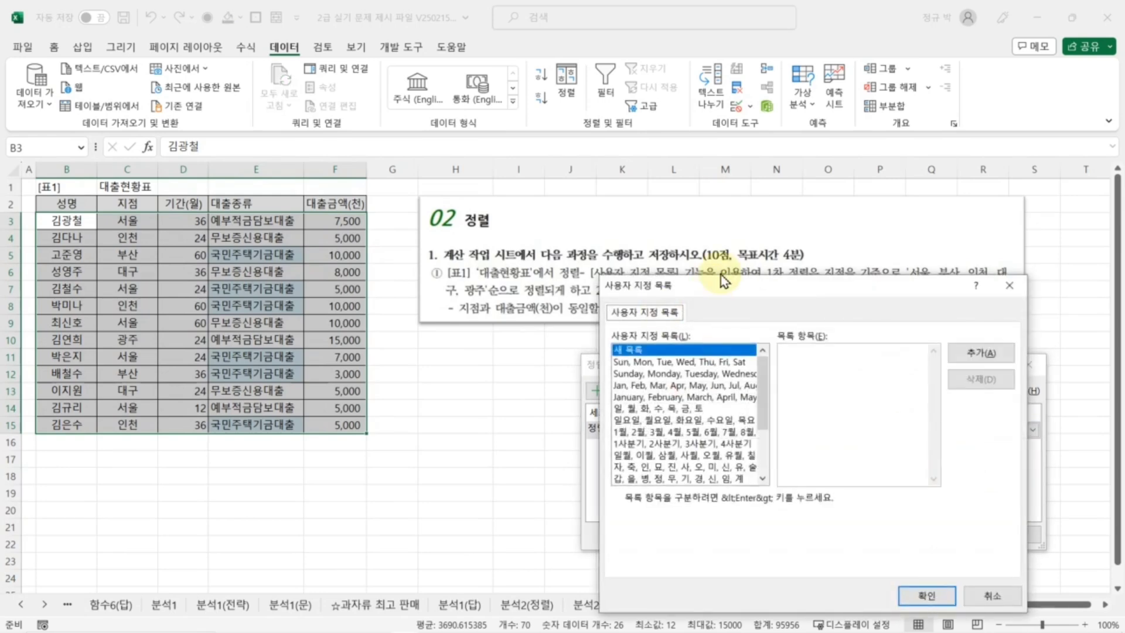
drag(750, 286, 726, 342)
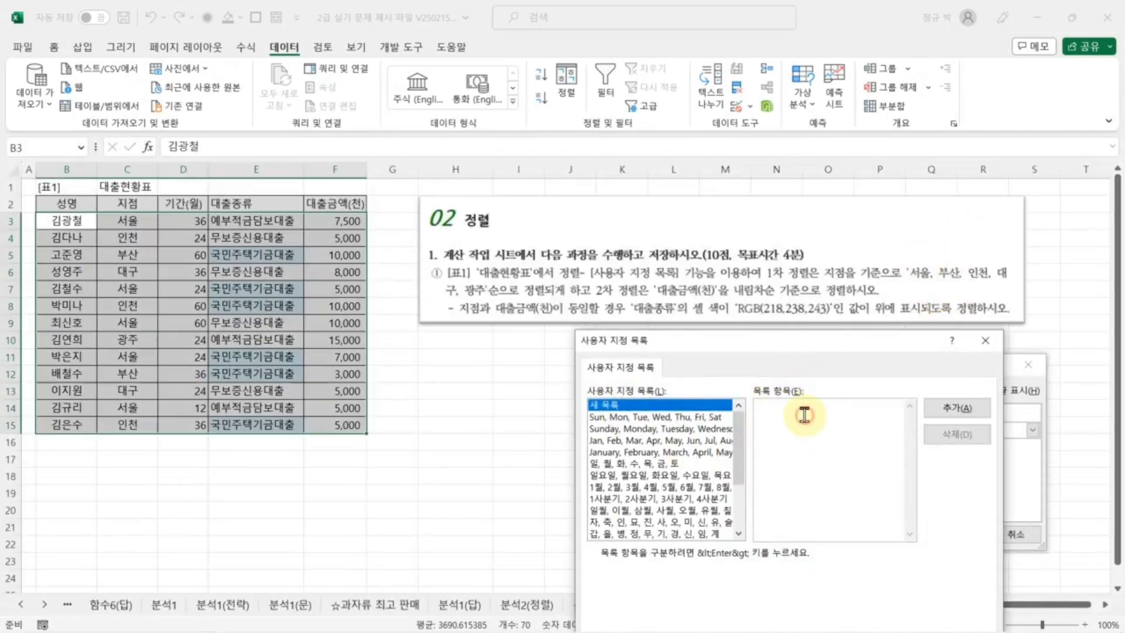
click(804, 415)
text(서울)
key(Return)
text(부산)
key(Return)
text(인천)
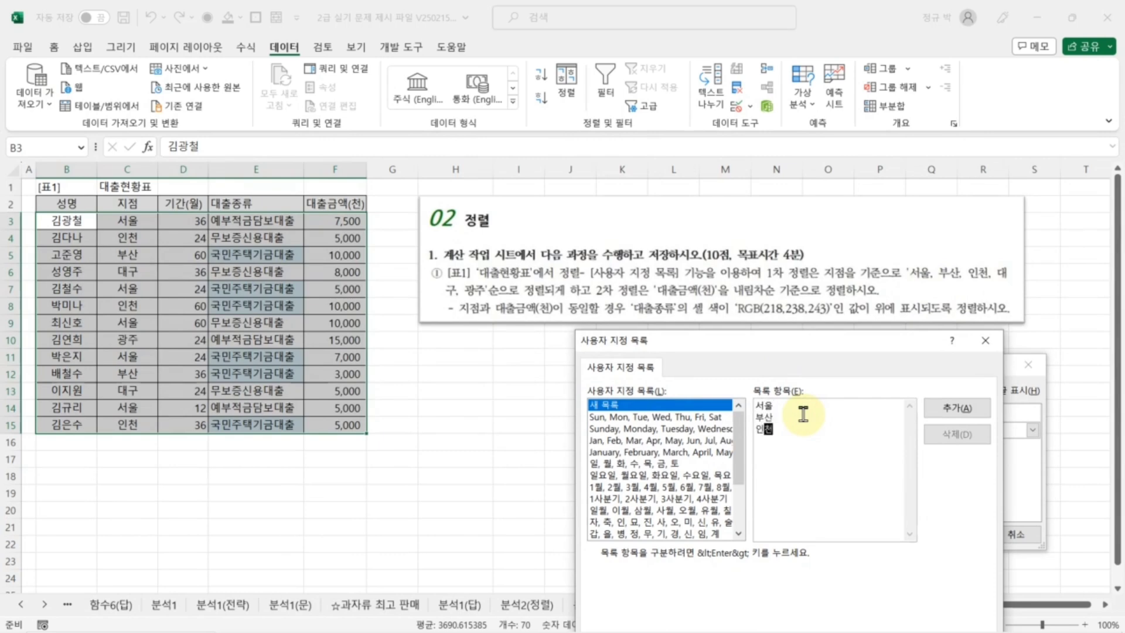
key(Return)
text(ㄱ광ㅈ)
text(구)
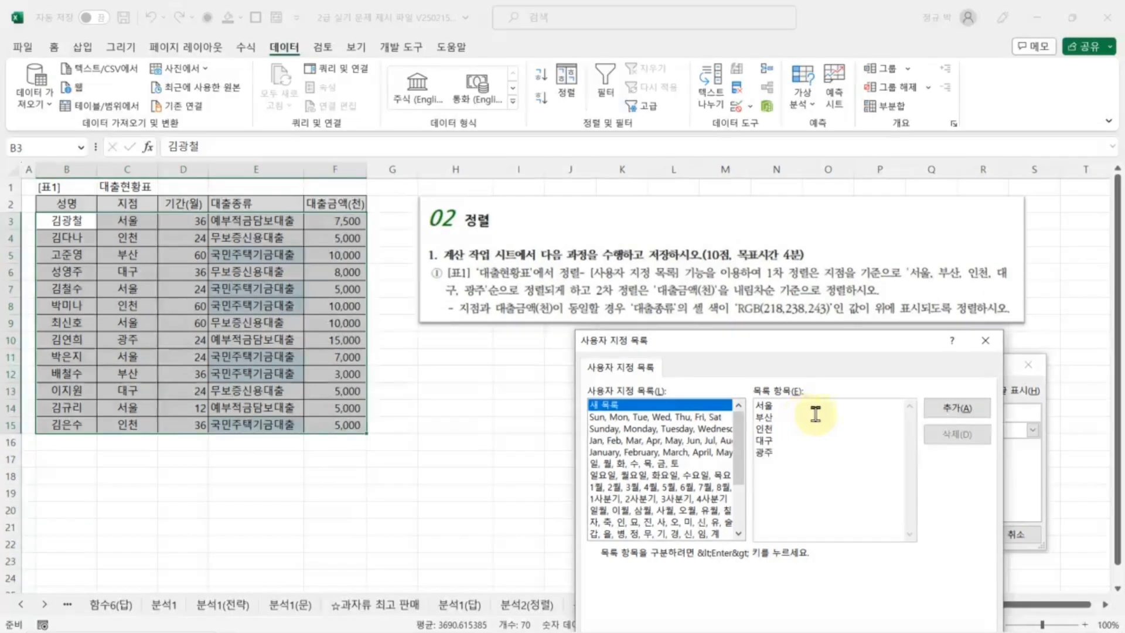
click(958, 409)
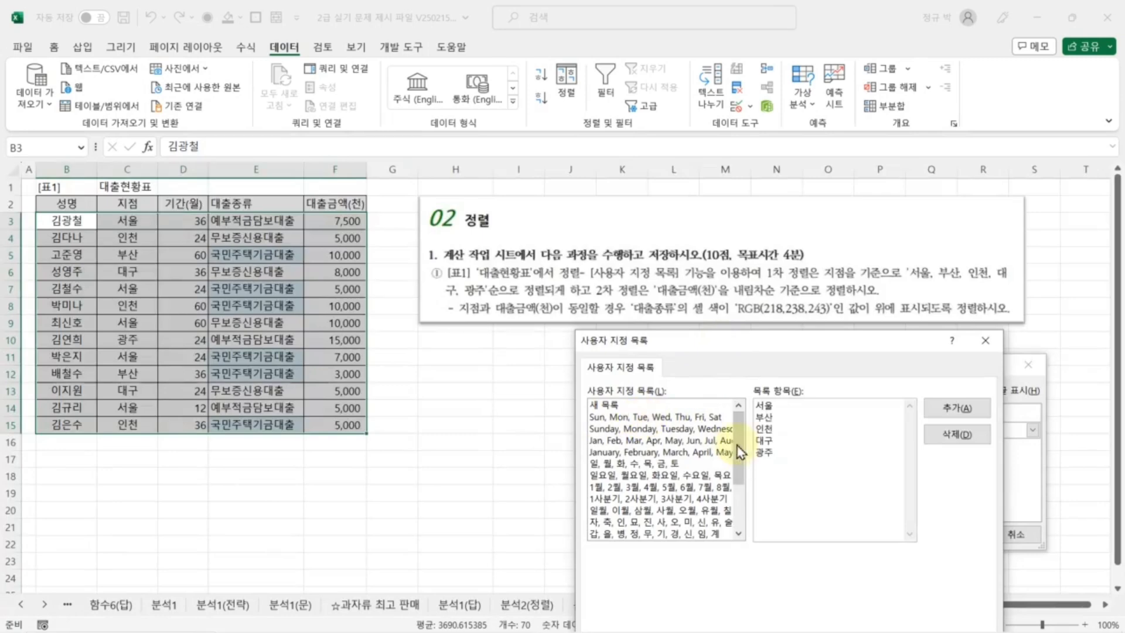
drag(740, 450, 739, 494)
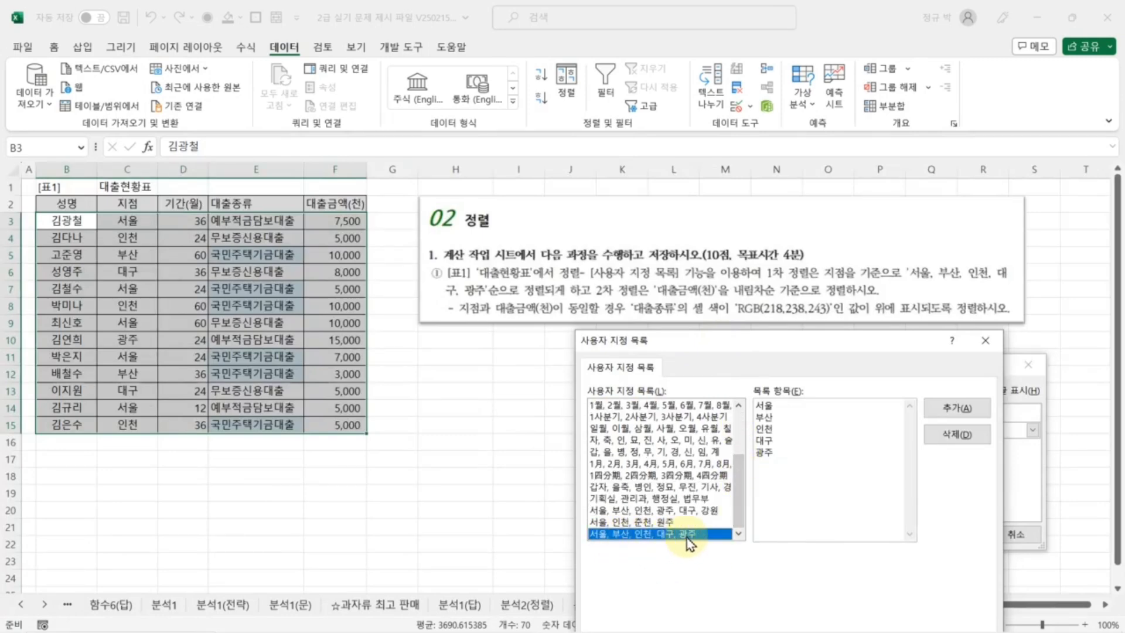
click(899, 557)
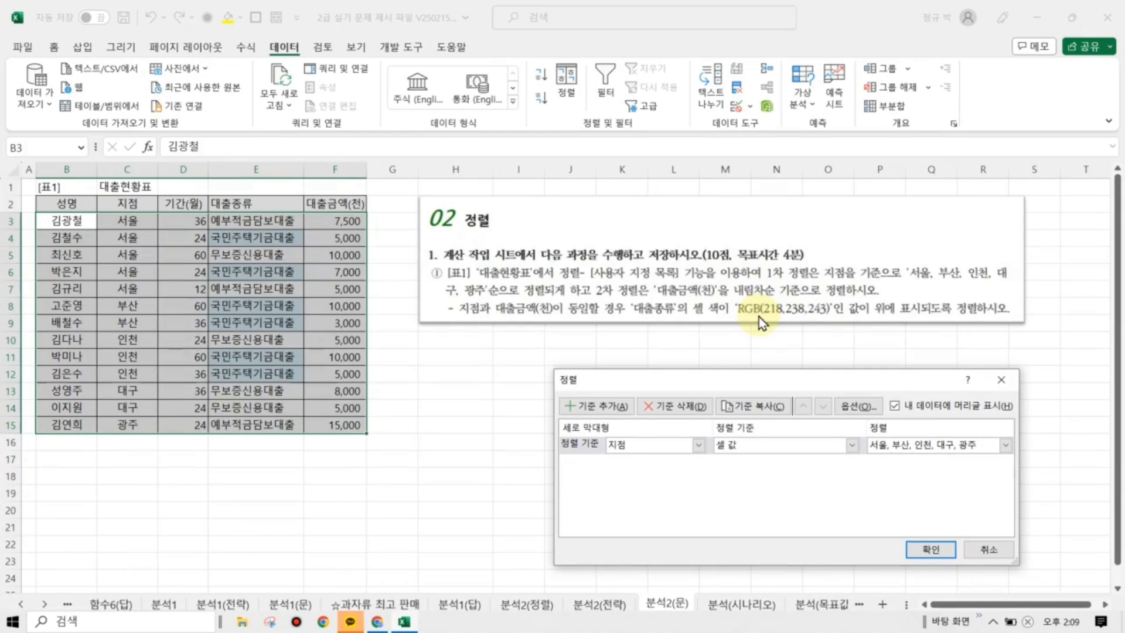
- Add 대출금액(천) as the second sort key, by cell value in descending order (내림차순)
click(583, 410)
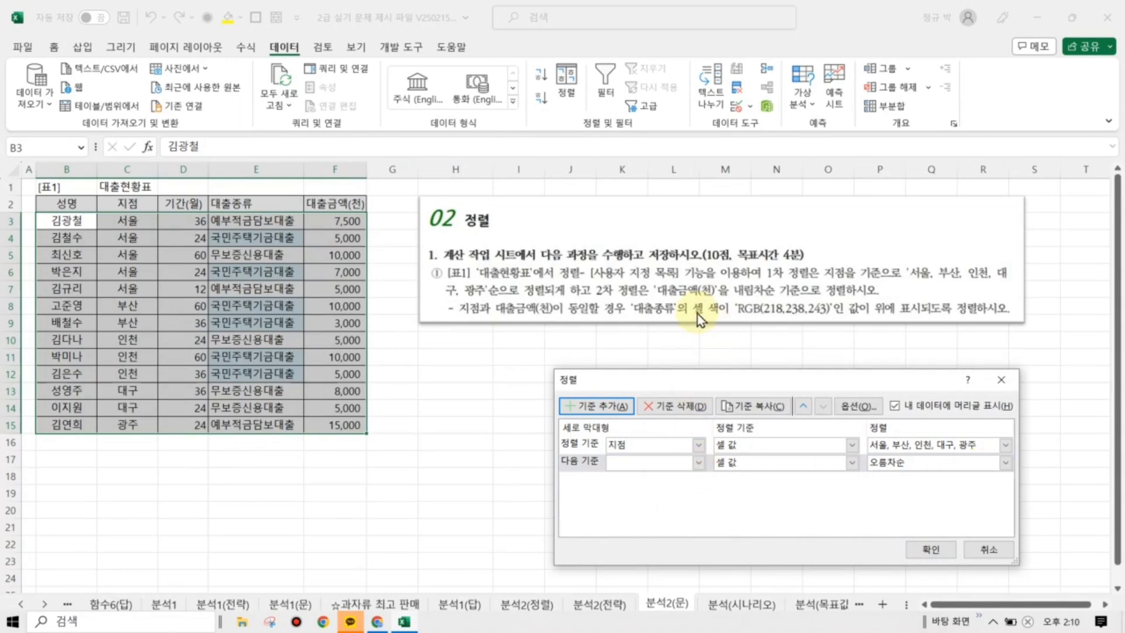
click(698, 463)
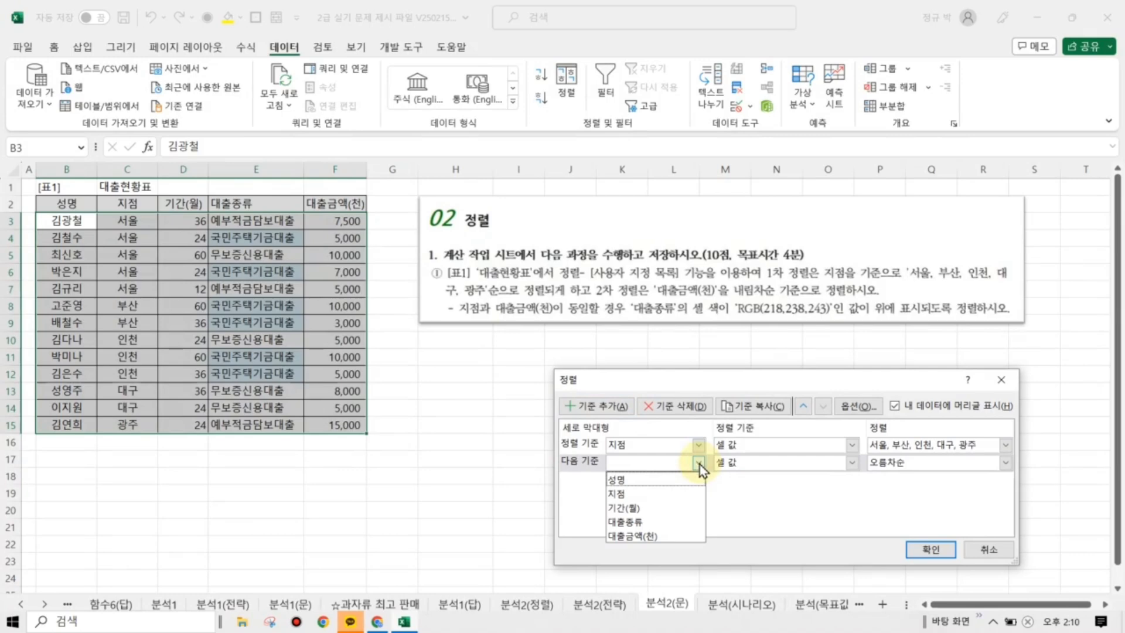
click(655, 540)
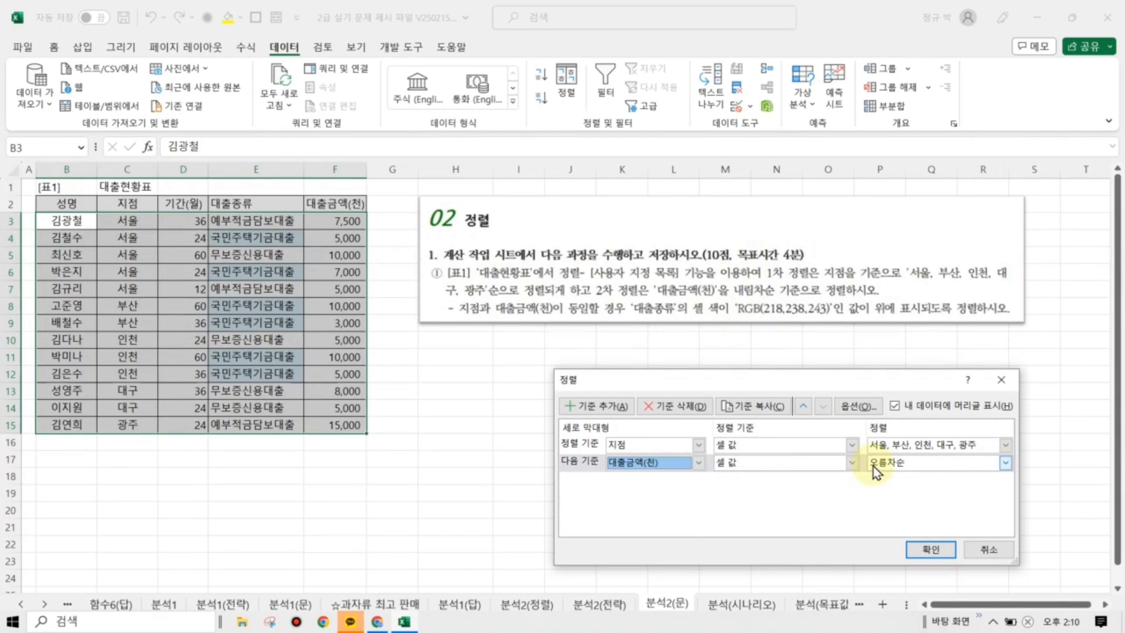
click(1004, 463)
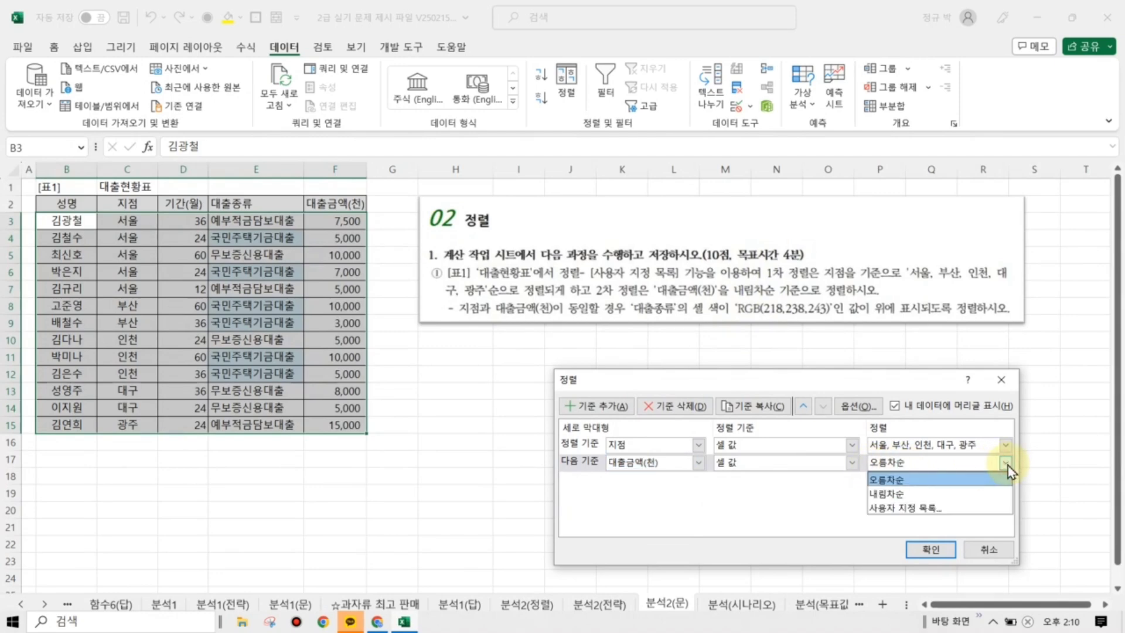
click(912, 496)
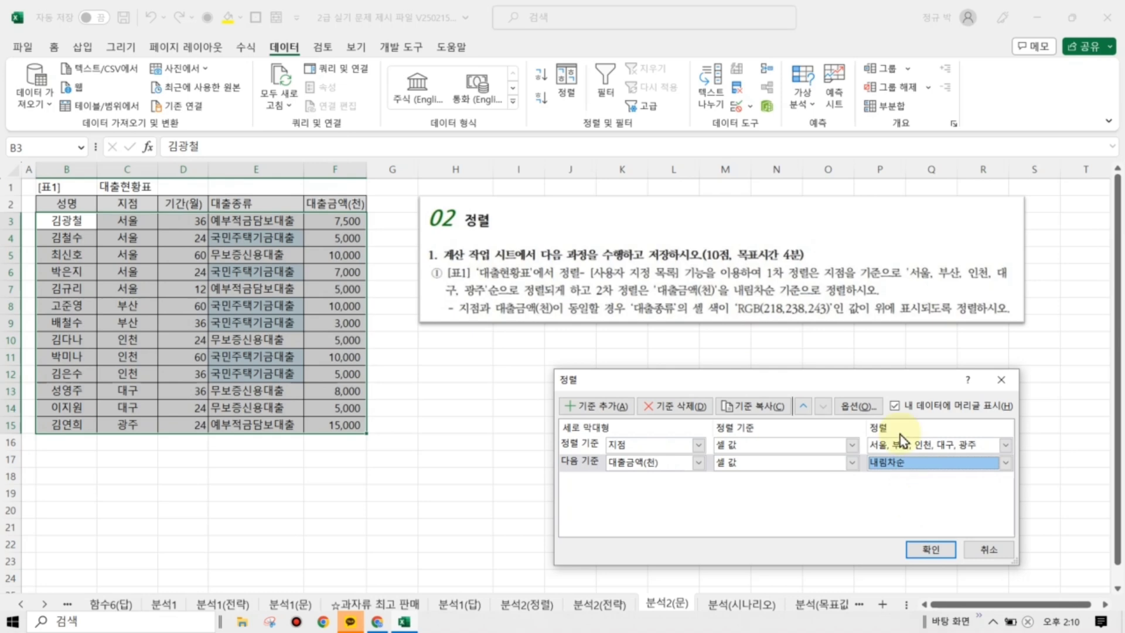
click(630, 3)
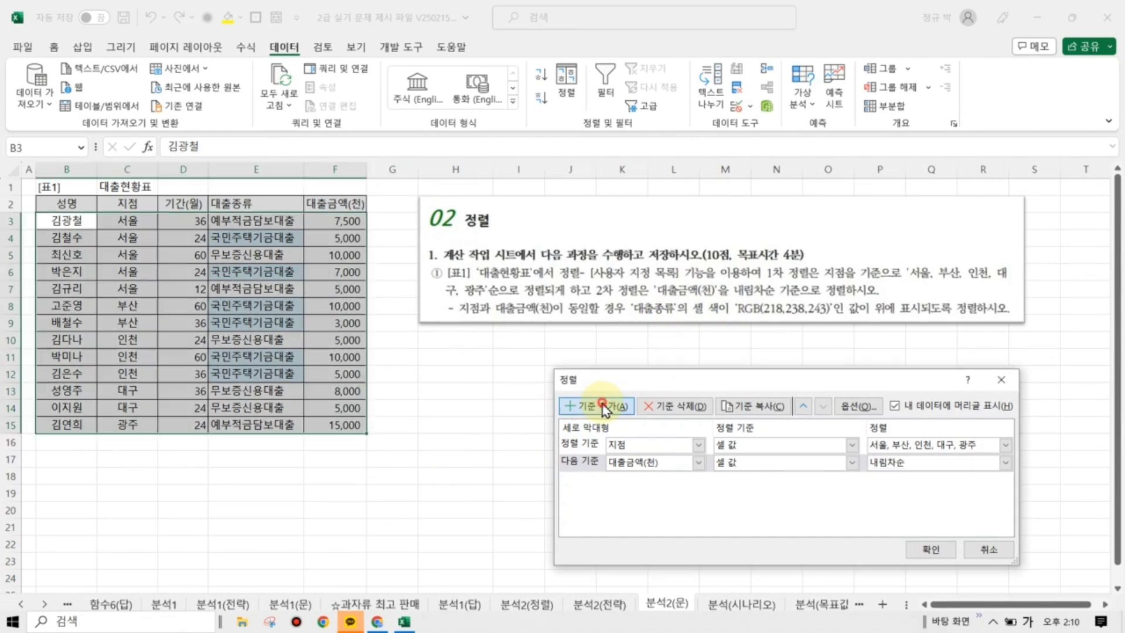
- Add 대출종류 as the third sort key by cell colour (셀 색), with the light-blue colour placed on top (위에 표시), and apply the sort
click(603, 405)
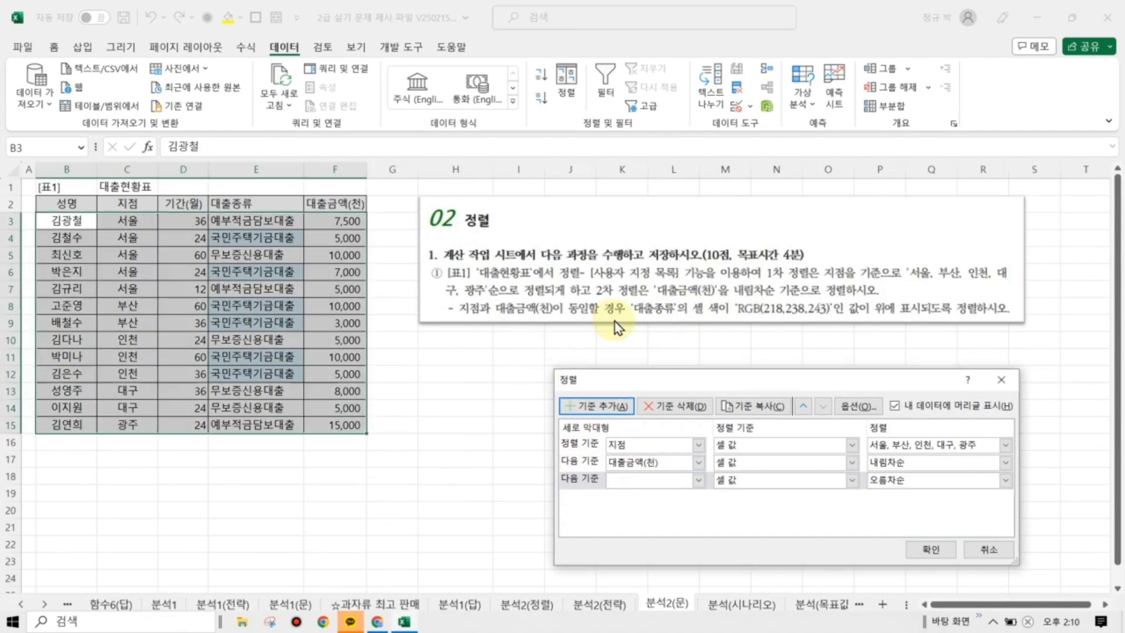
click(700, 481)
click(667, 541)
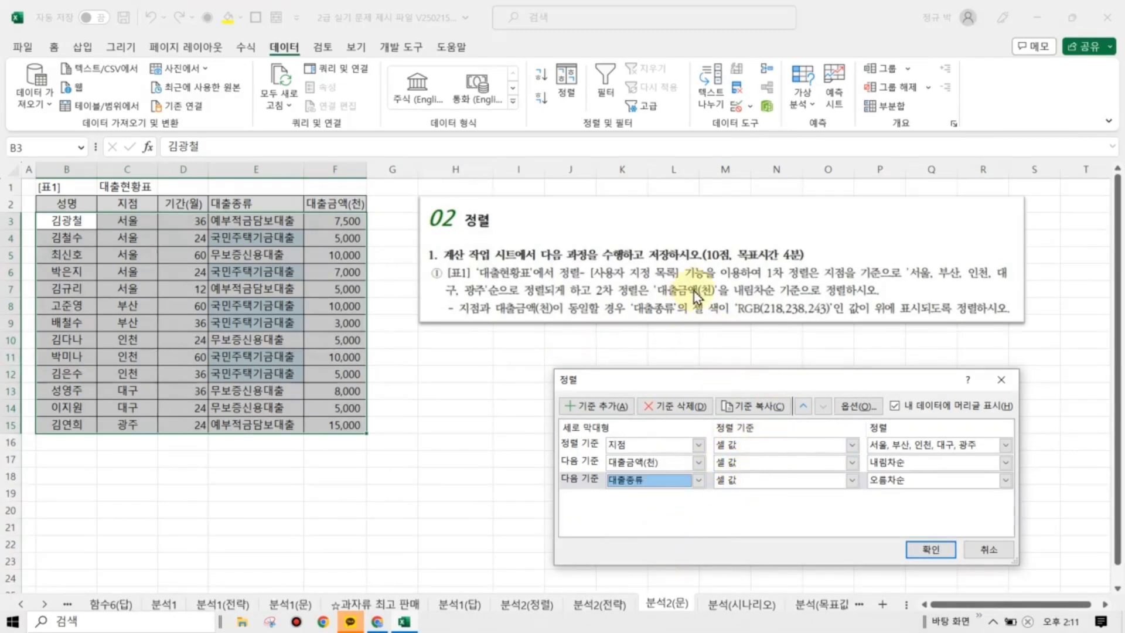
click(854, 481)
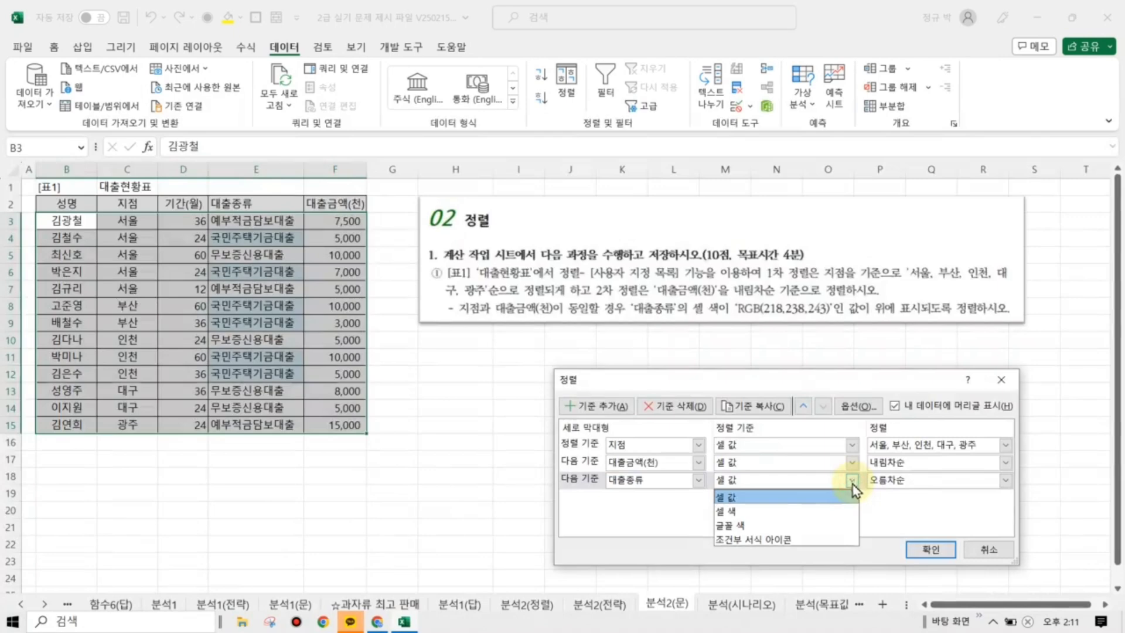
click(761, 516)
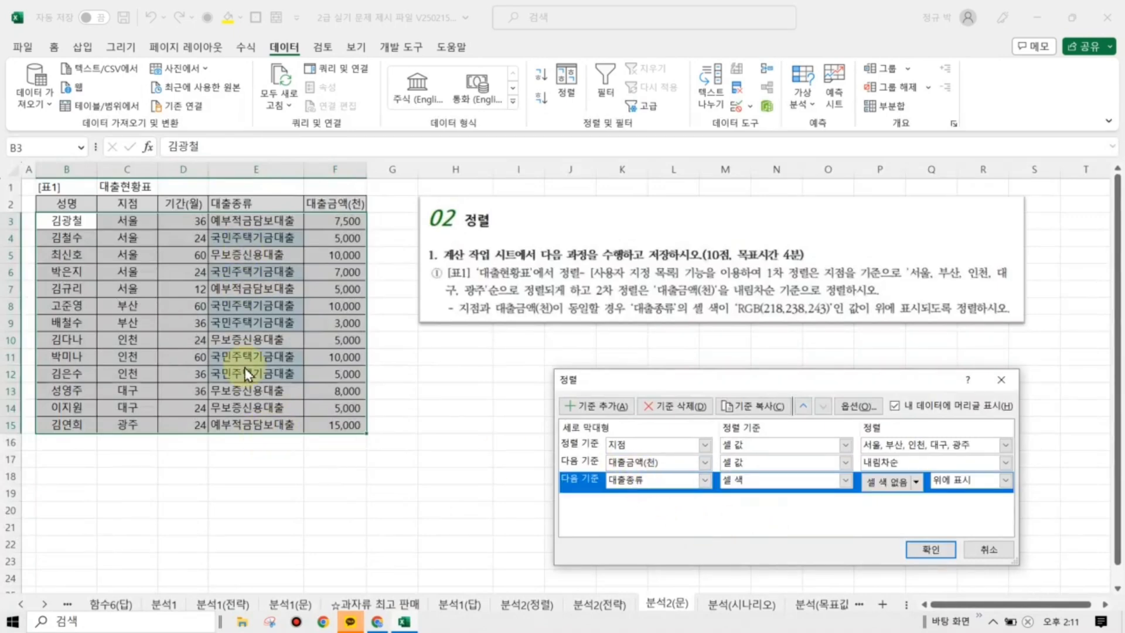
click(915, 483)
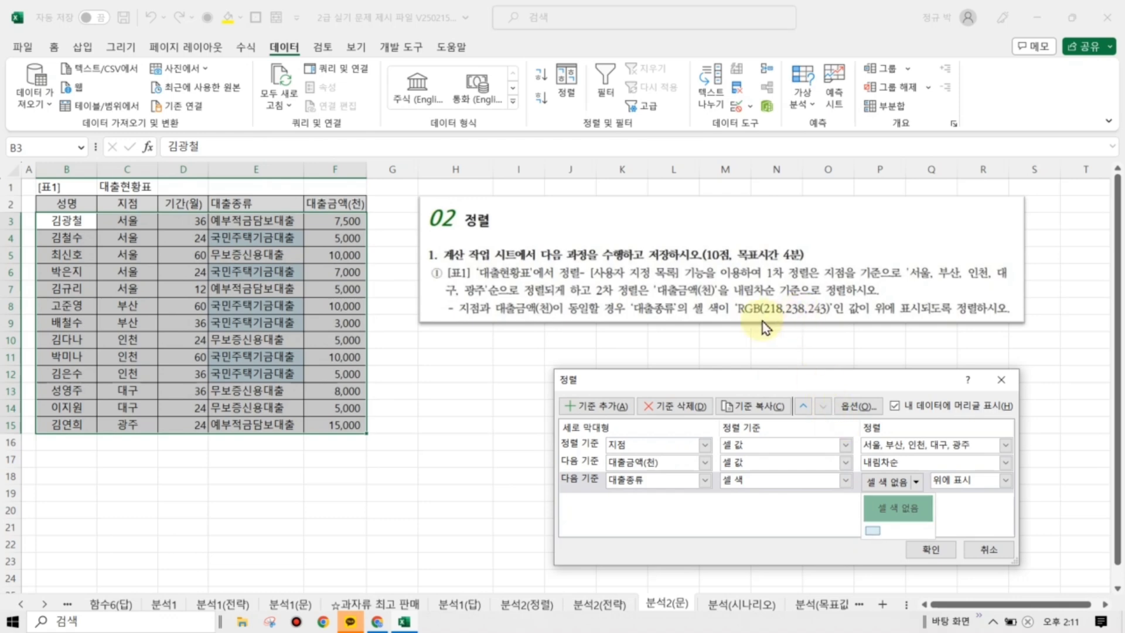
click(874, 533)
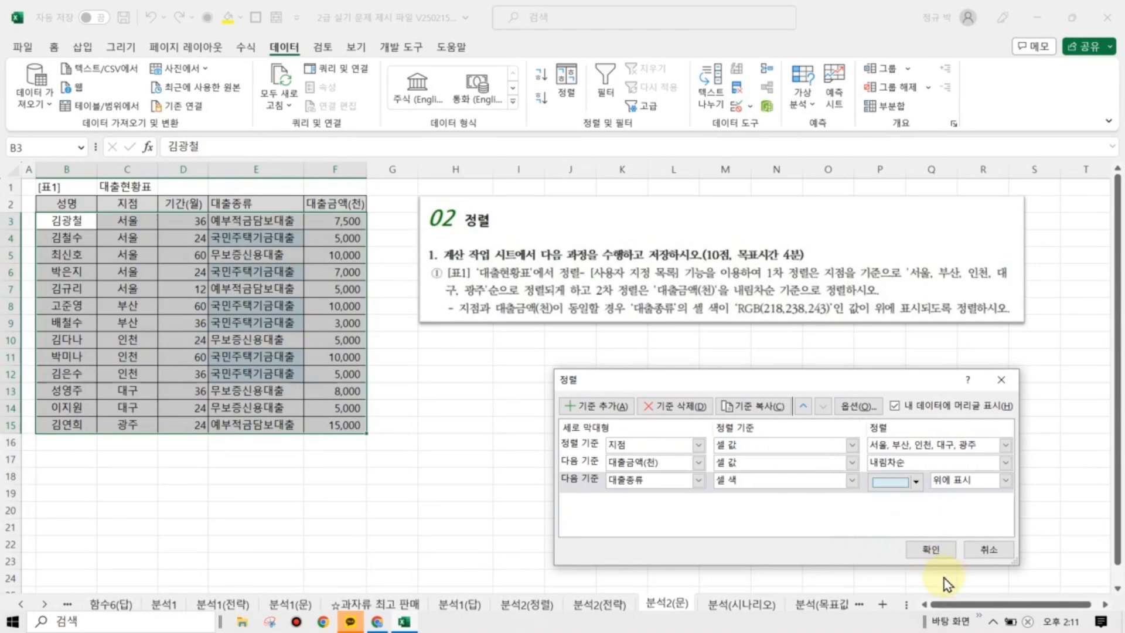
click(933, 551)
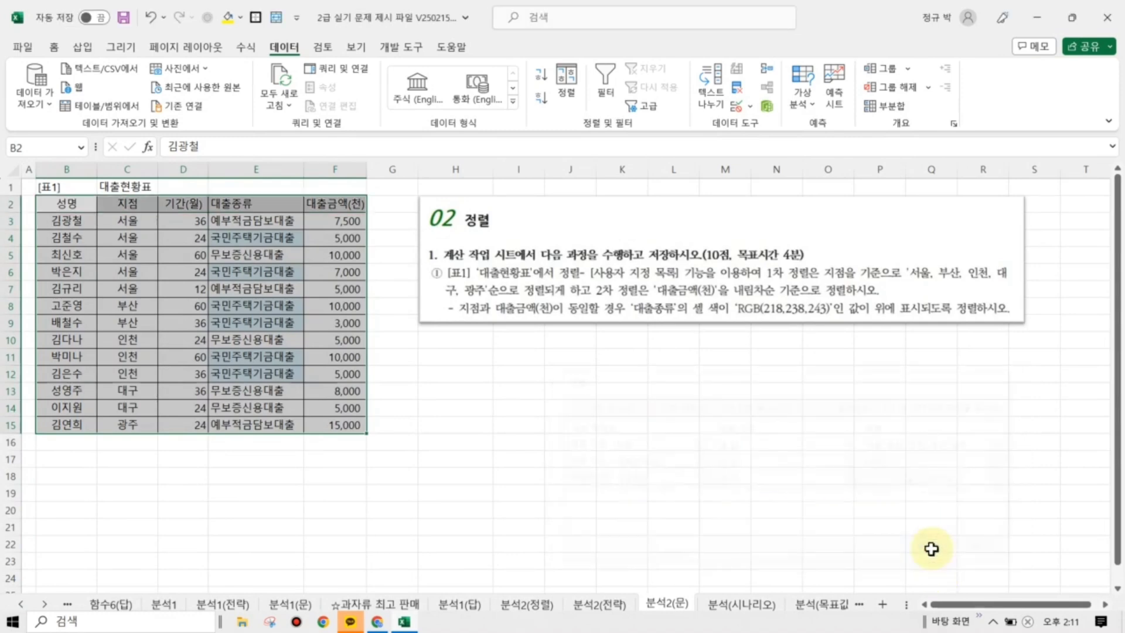